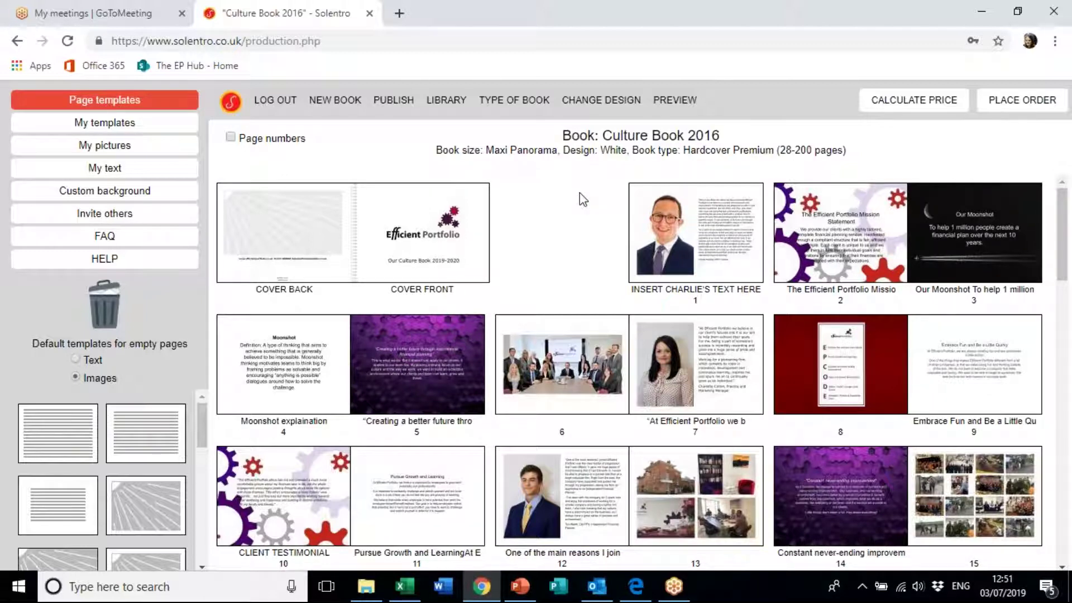
Open the crop settings of the man's portrait on page 1 and close them without saving
double_click(678, 244)
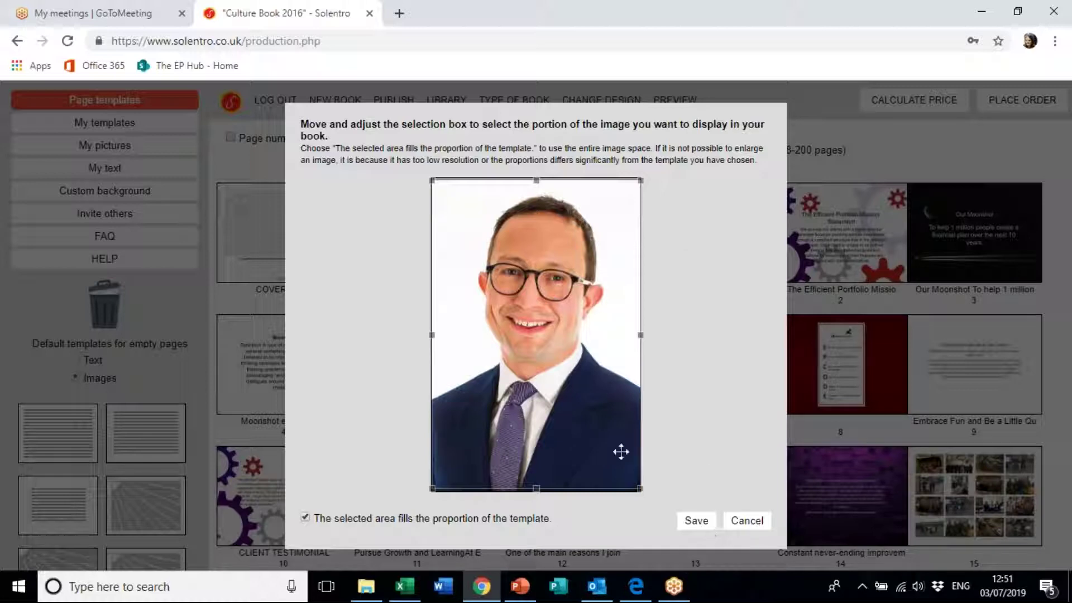
click(760, 524)
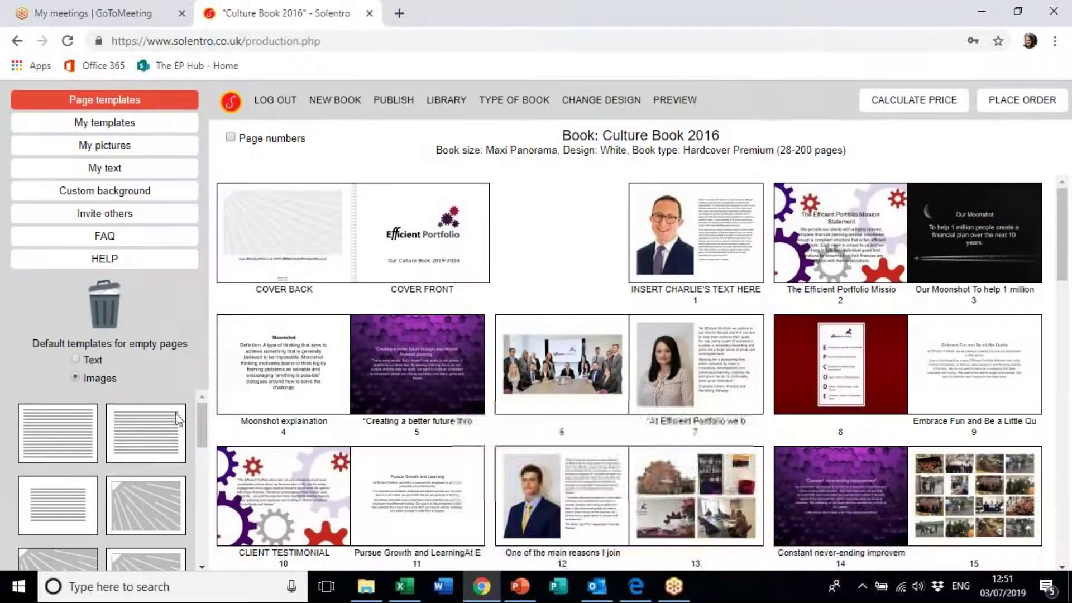
Replace the man's portrait on page 1 with the dark-haired woman's portrait, and put the original picture back
click(104, 145)
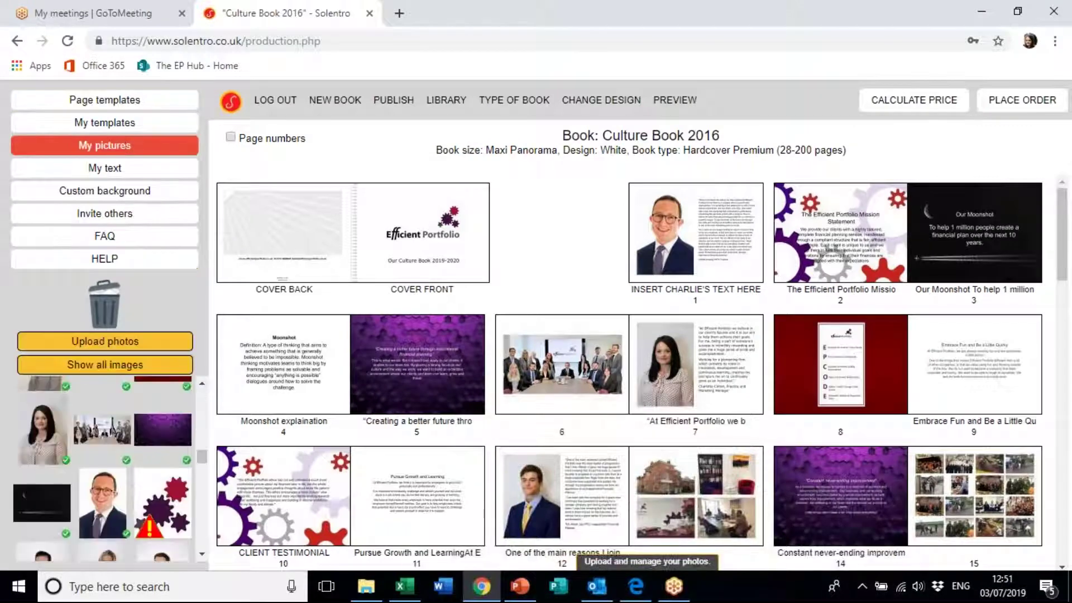
drag(42, 433, 683, 226)
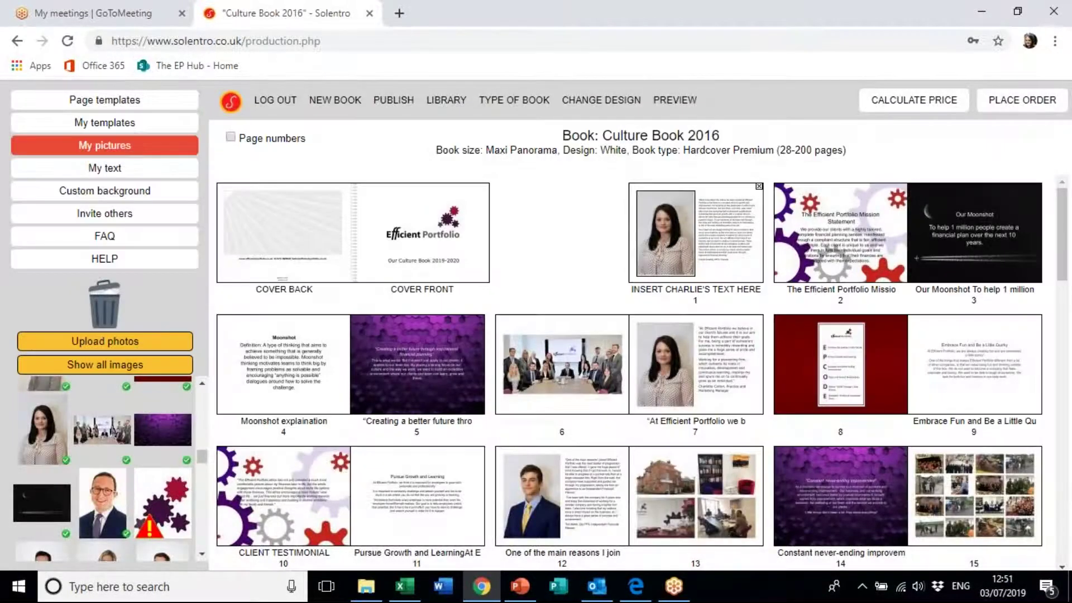
drag(103, 502, 680, 244)
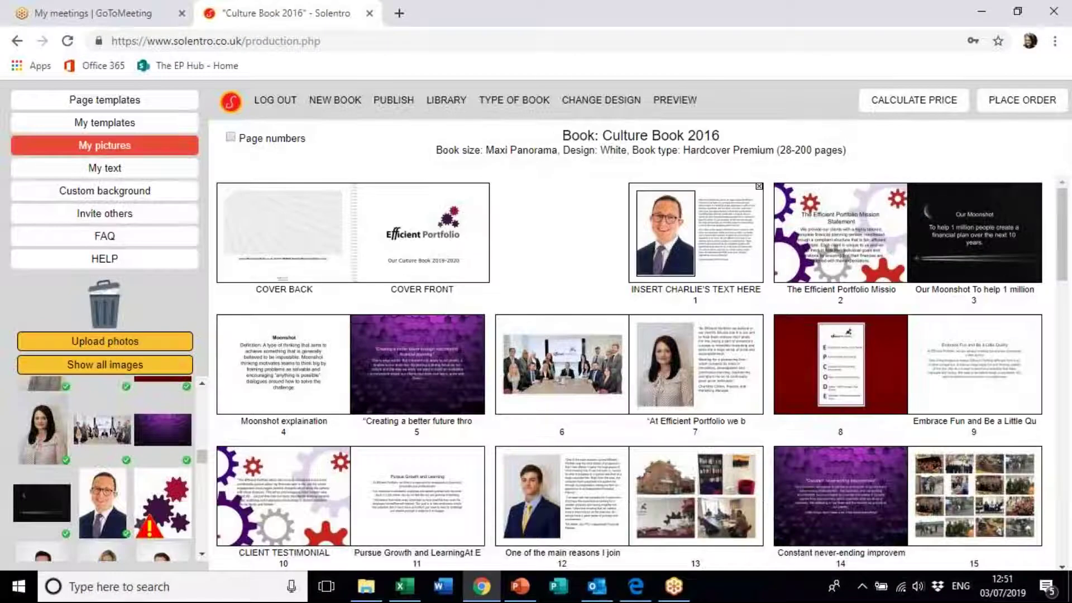
Open the text on page 1 in the text editor and close it without saving
double_click(724, 226)
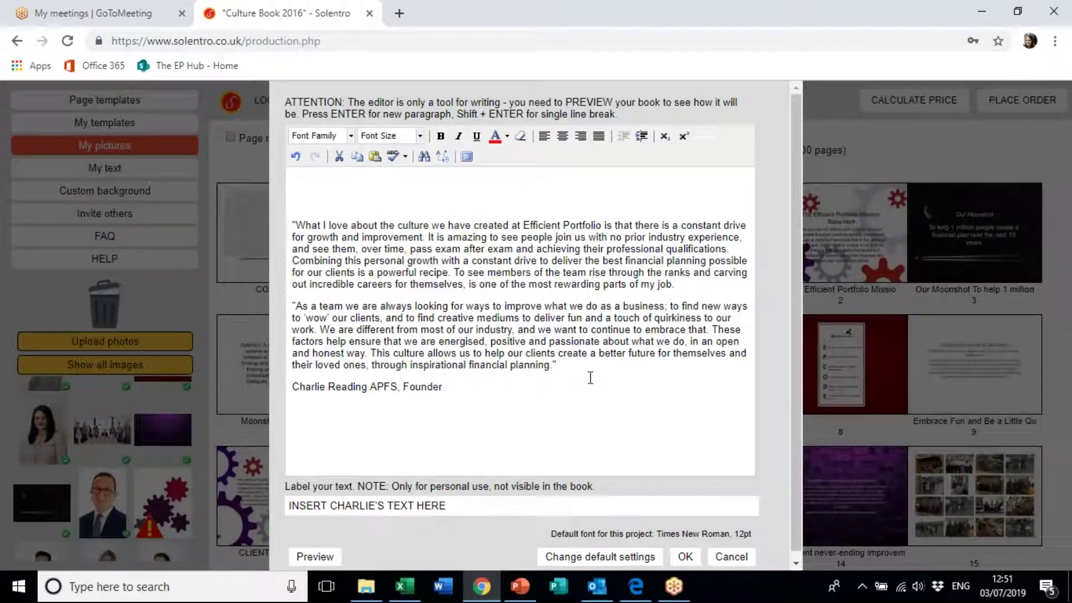
click(724, 557)
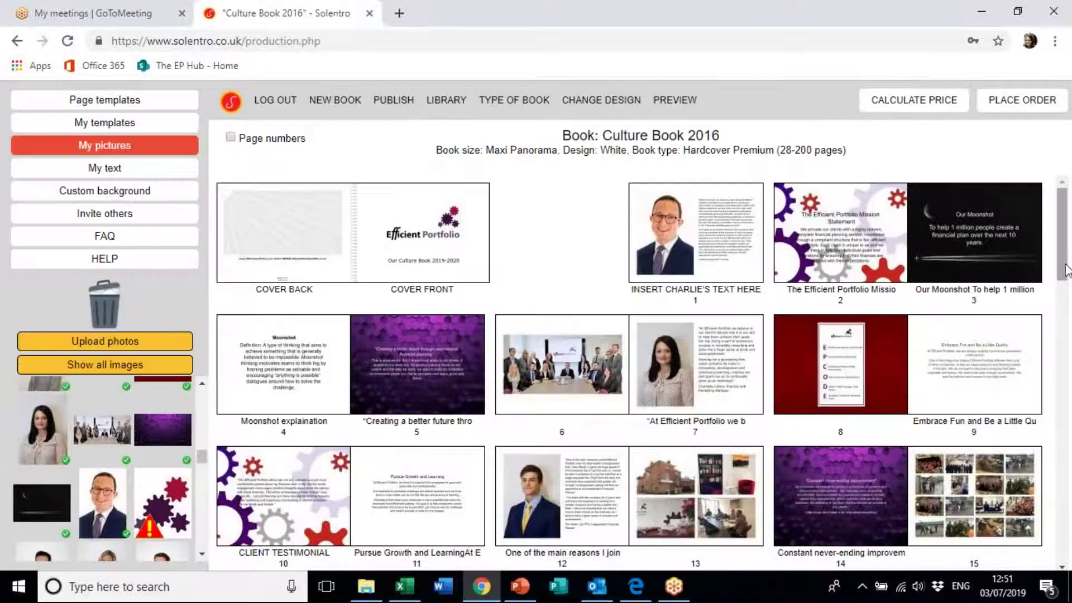
Remove the last two blank pages before the book's final page, and add two pages back
drag(1065, 267, 1065, 575)
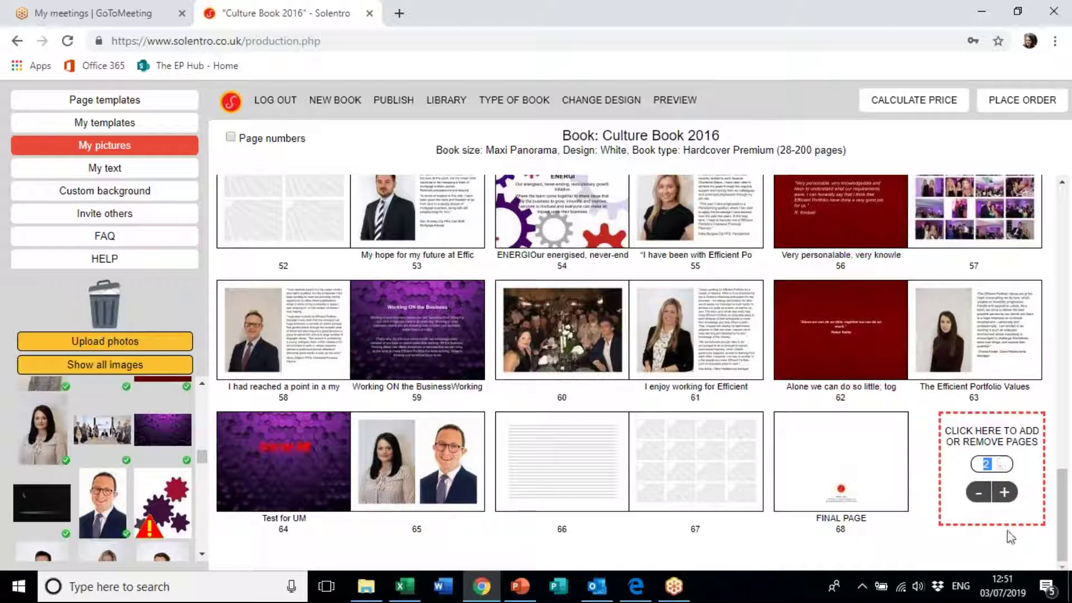
click(979, 494)
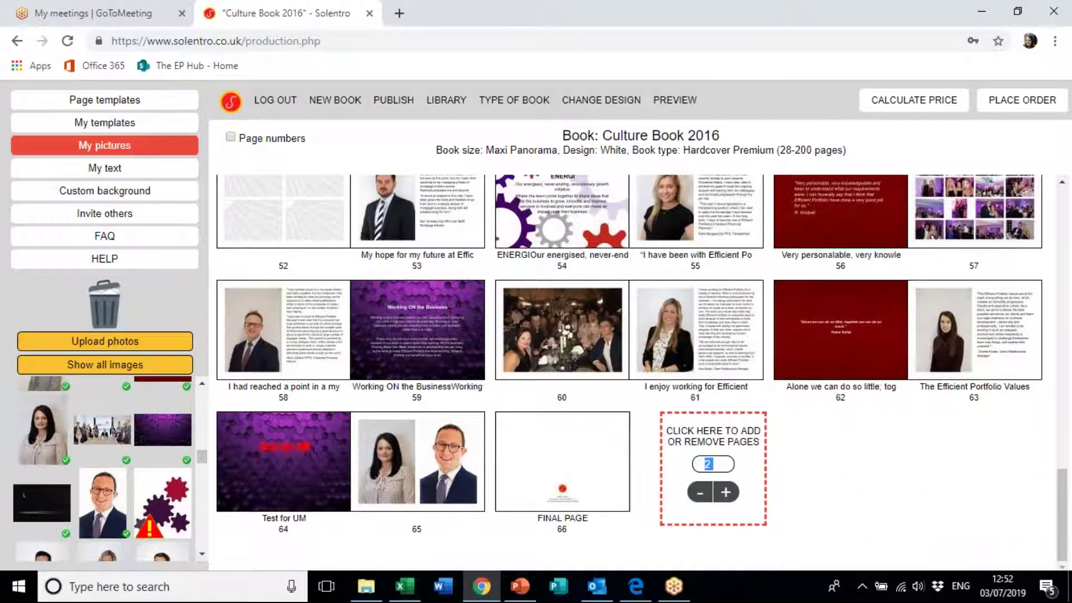
click(726, 492)
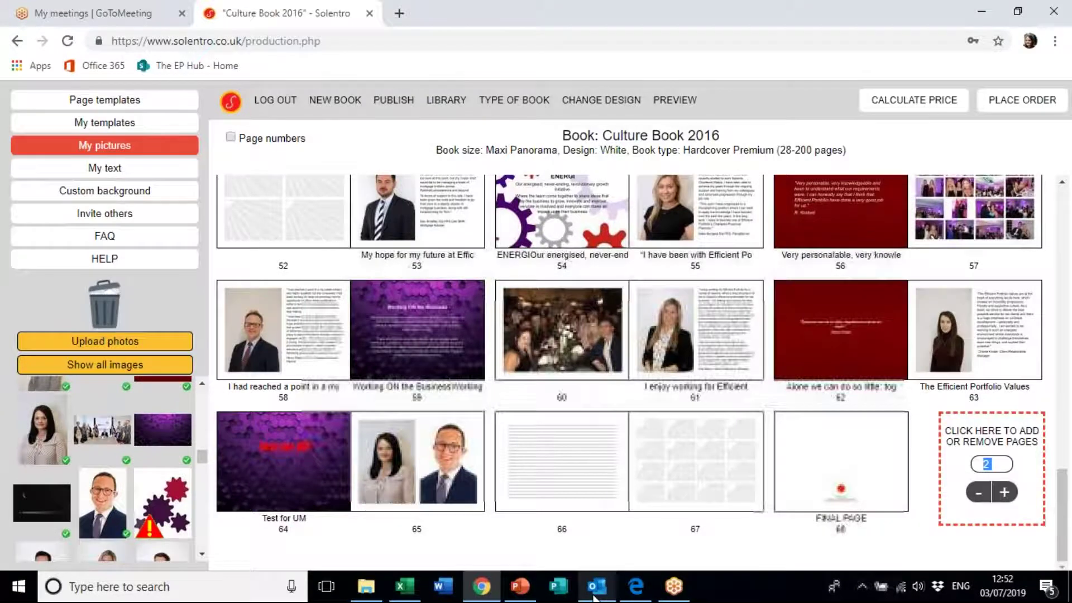
Apply the page template with one large framed picture area to page 66
mouse_move(595, 598)
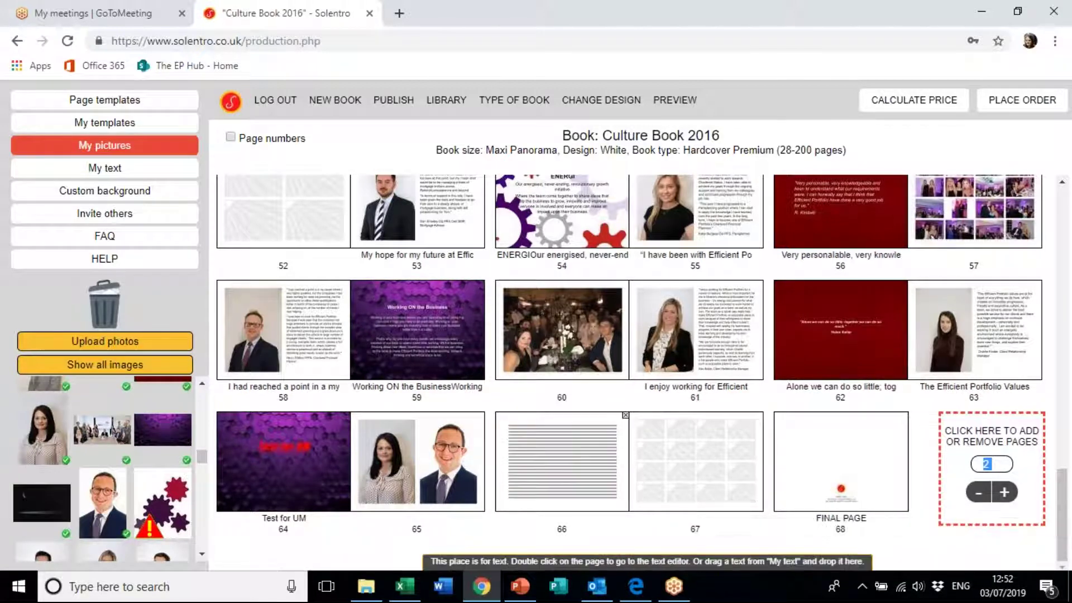
click(136, 101)
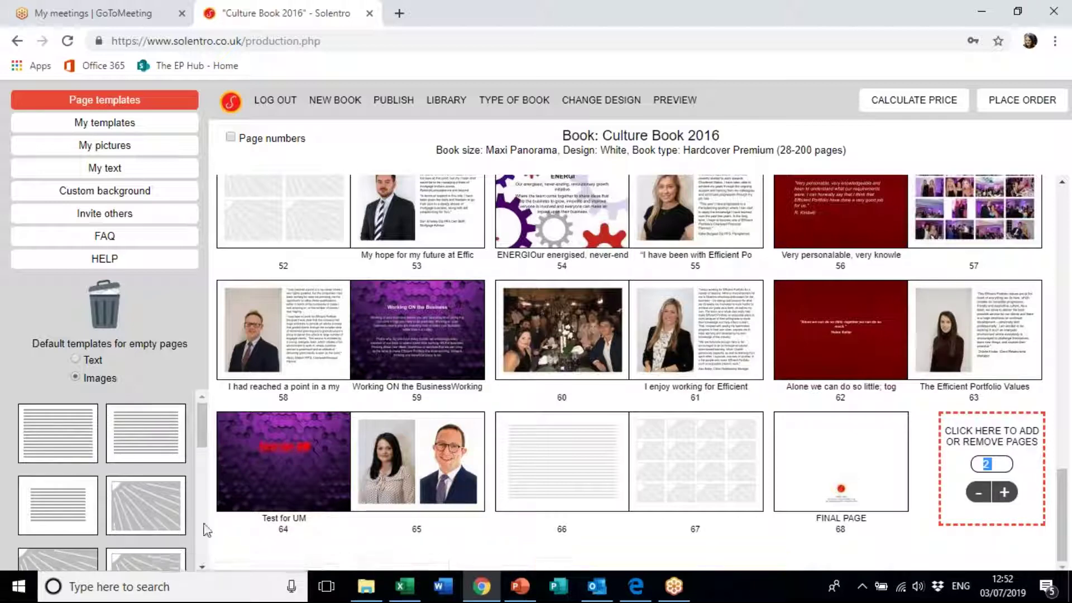
drag(203, 431, 200, 467)
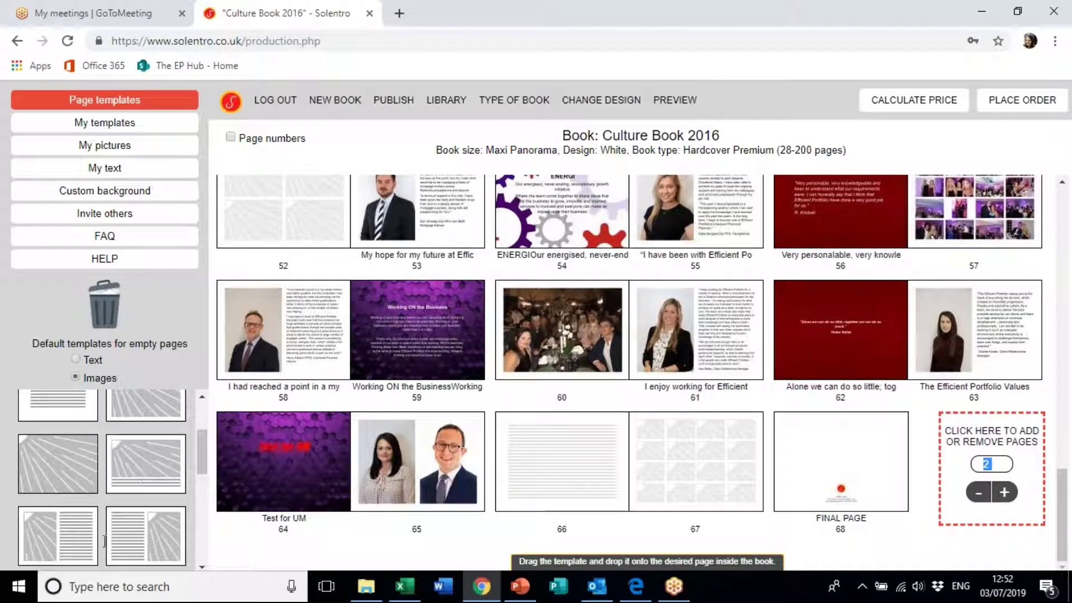
drag(204, 455, 189, 401)
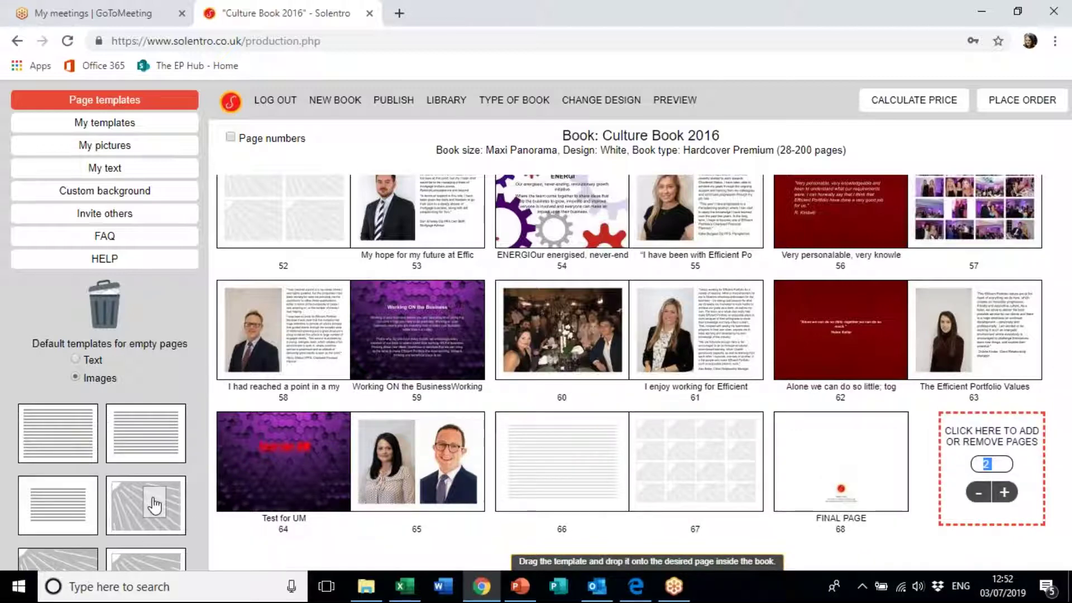
drag(512, 466, 530, 478)
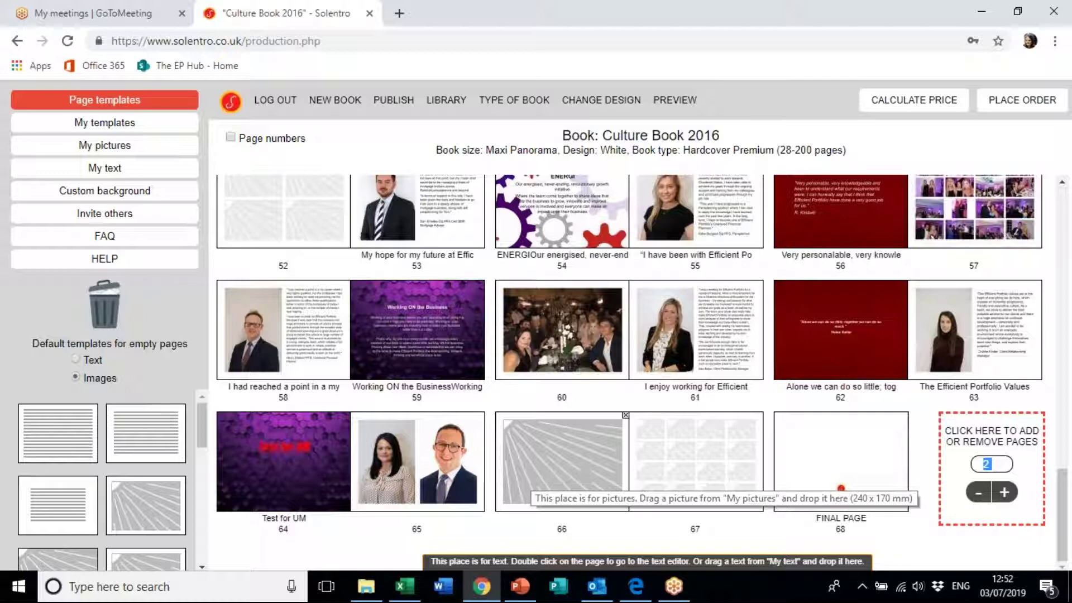
Place the indoor group photo in camouflage from the Culture Book 2016 pictures into page 66's picture area
click(156, 146)
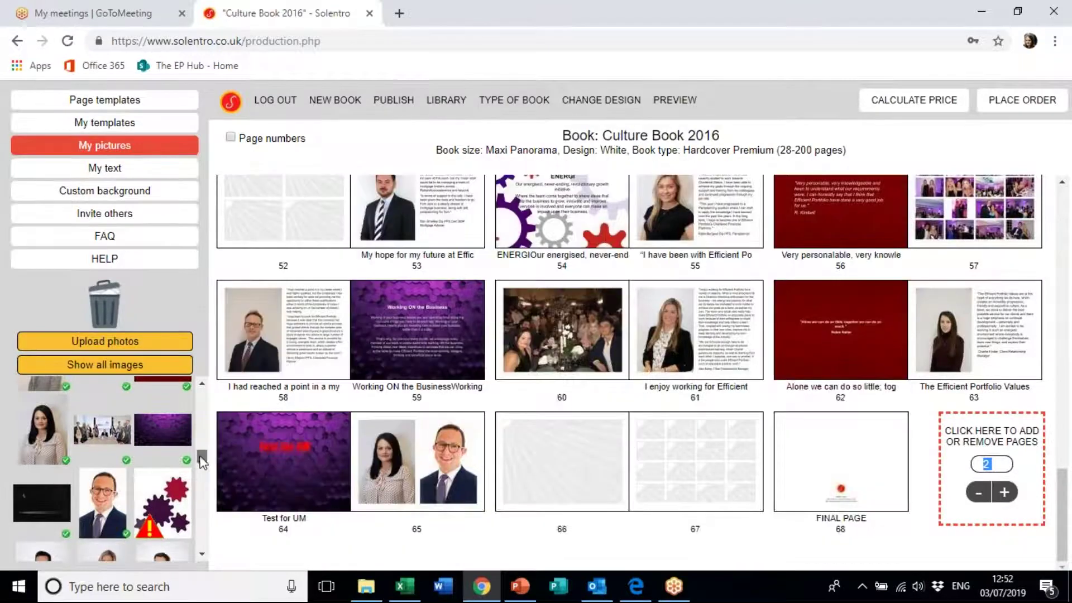
scroll(195, 546, down, 3)
drag(191, 540, 192, 373)
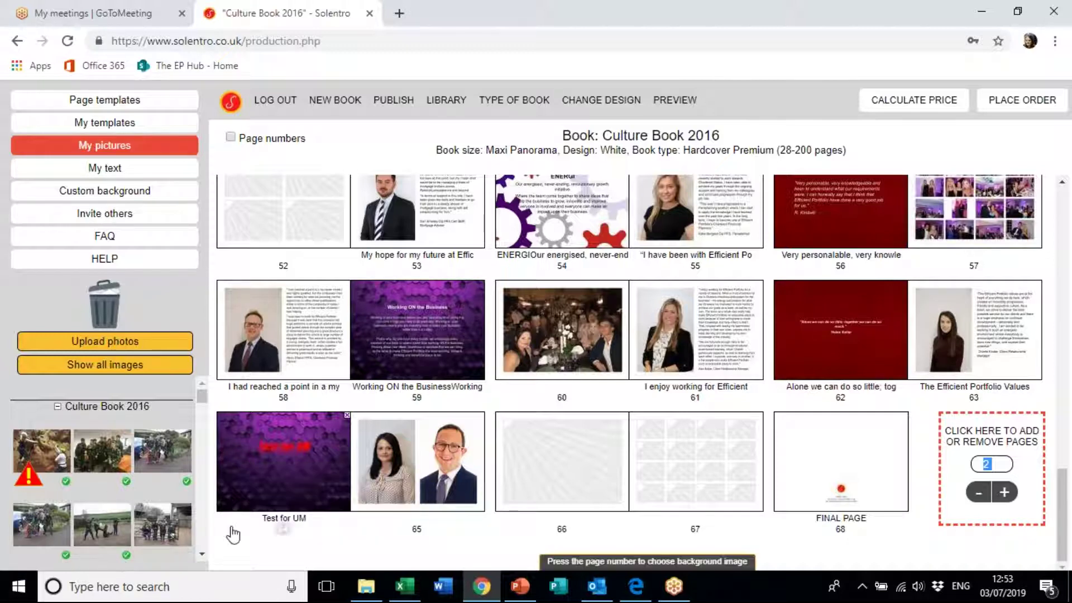
mouse_move(97, 463)
drag(98, 463, 547, 463)
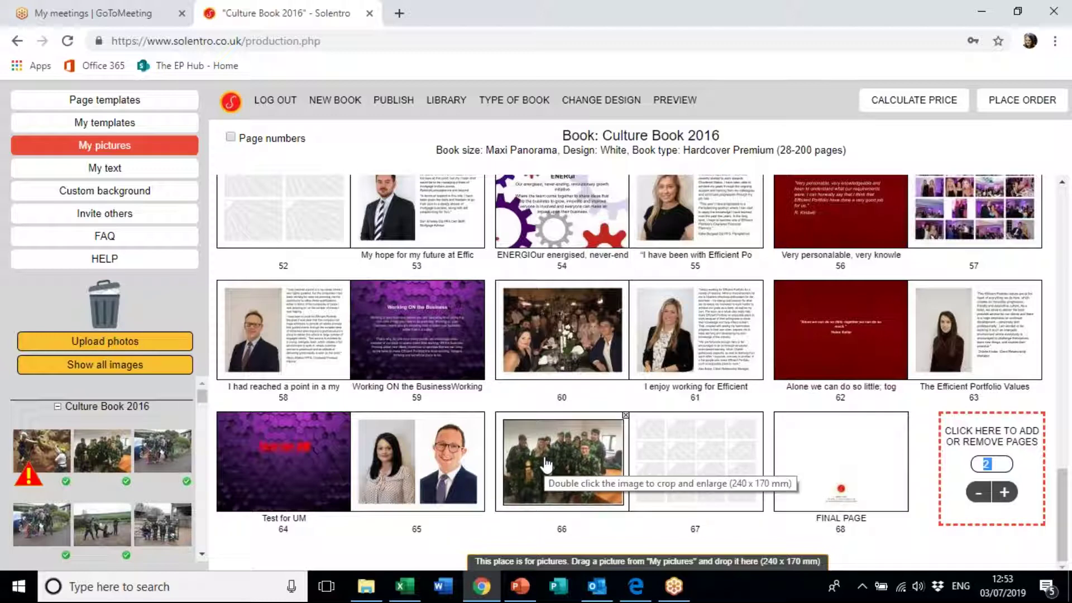
Crop the page 66 photo to the area around the seated man, and widen the saved crop back to the whole group
double_click(546, 464)
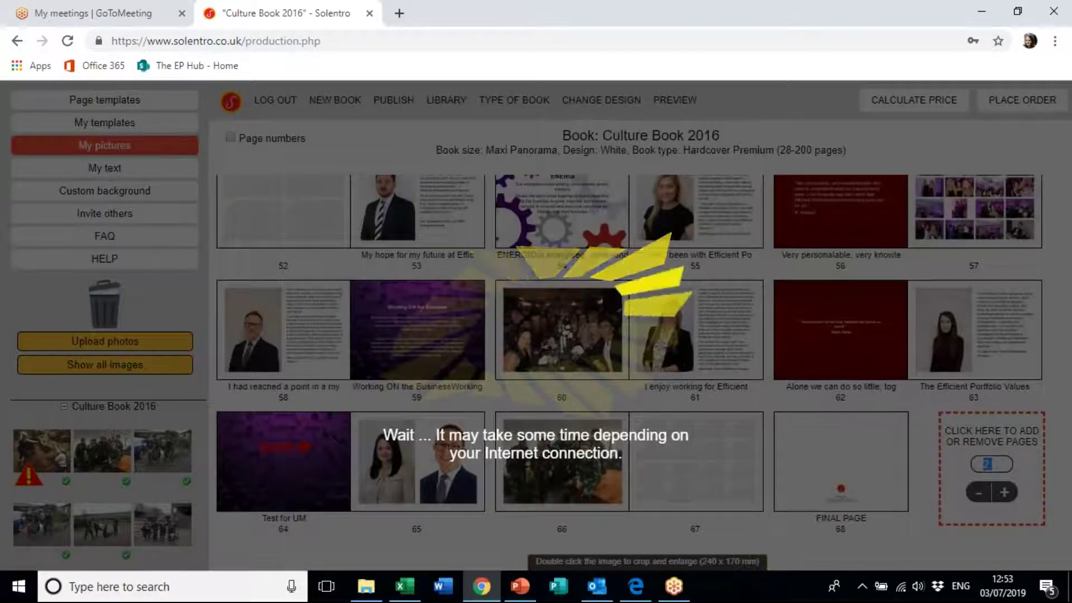
drag(323, 187, 450, 268)
drag(584, 268, 584, 278)
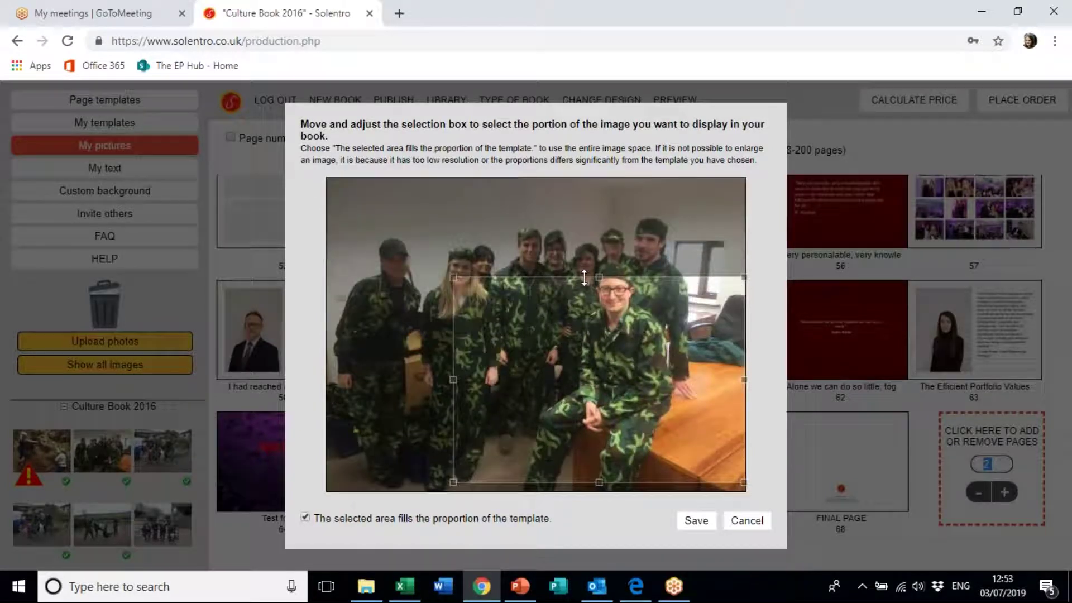
click(697, 520)
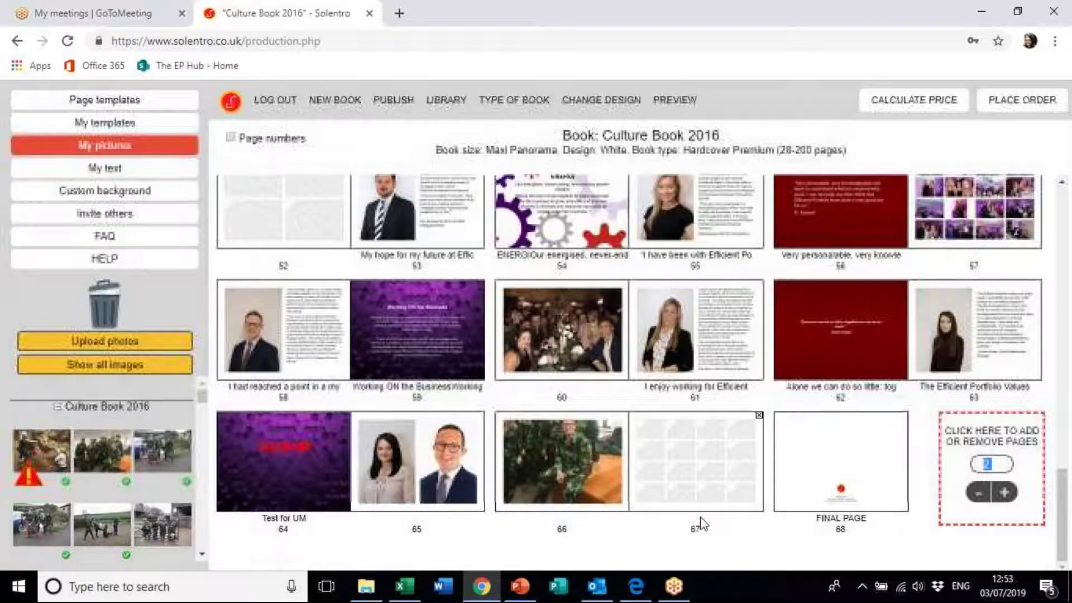
double_click(615, 428)
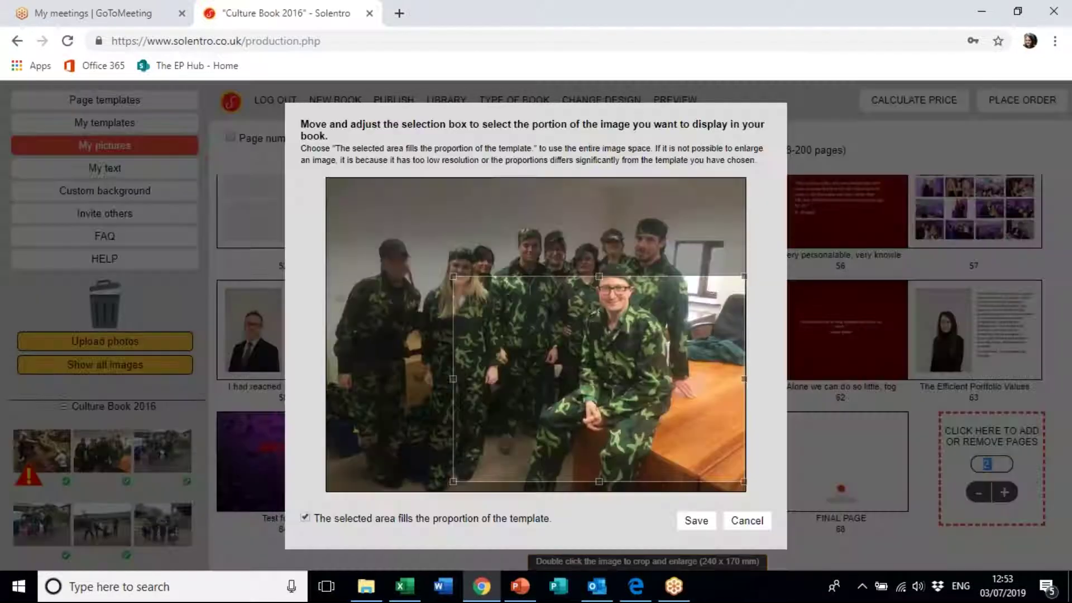
drag(453, 277, 344, 184)
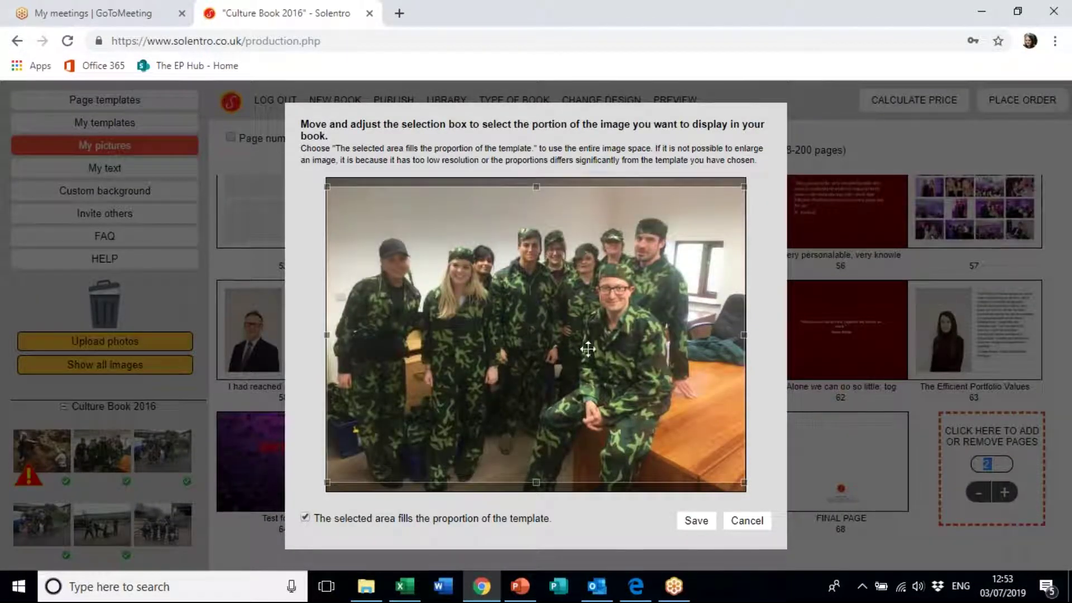
click(689, 523)
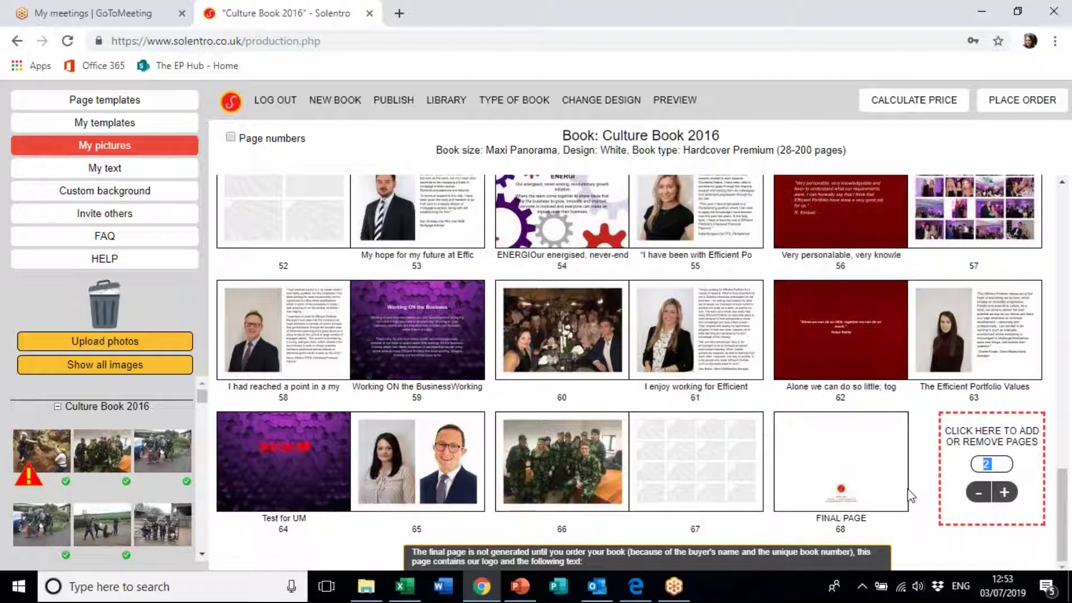
Apply the text-only page template with wider margins to page 67
click(168, 124)
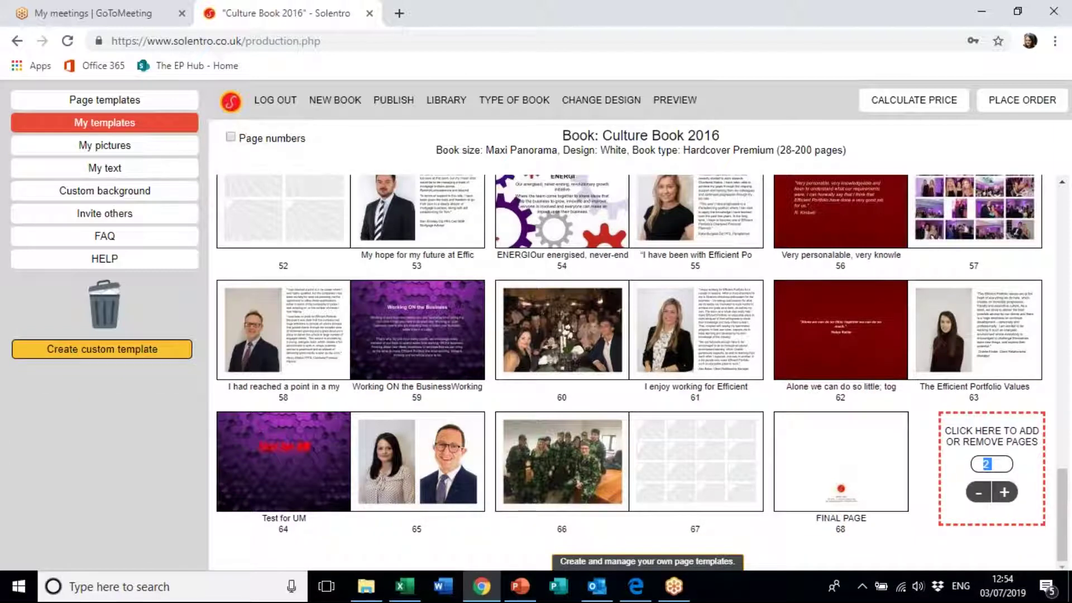
click(125, 103)
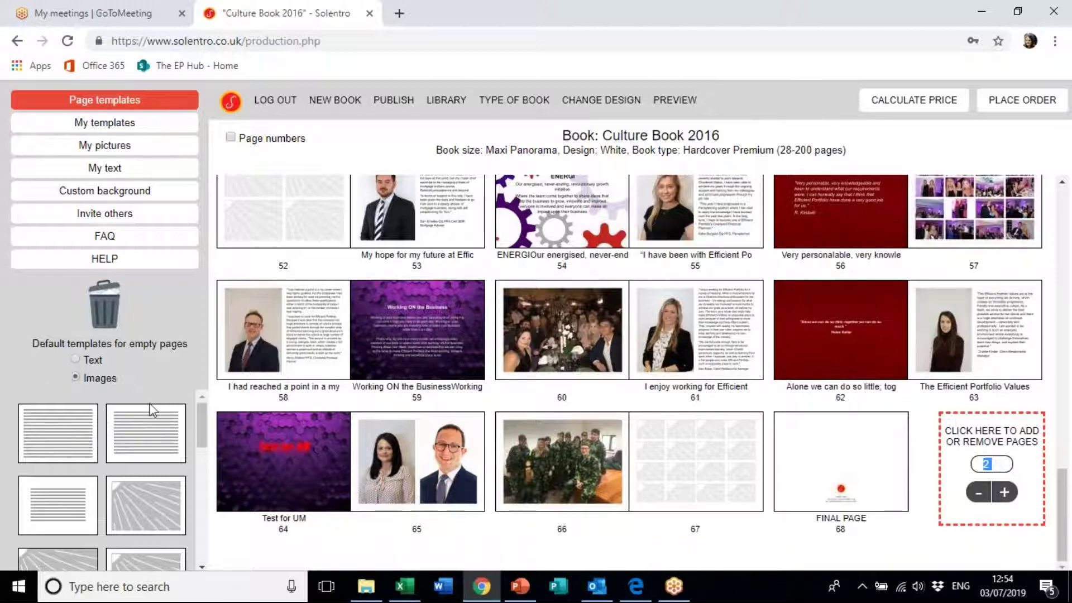
drag(154, 431, 708, 472)
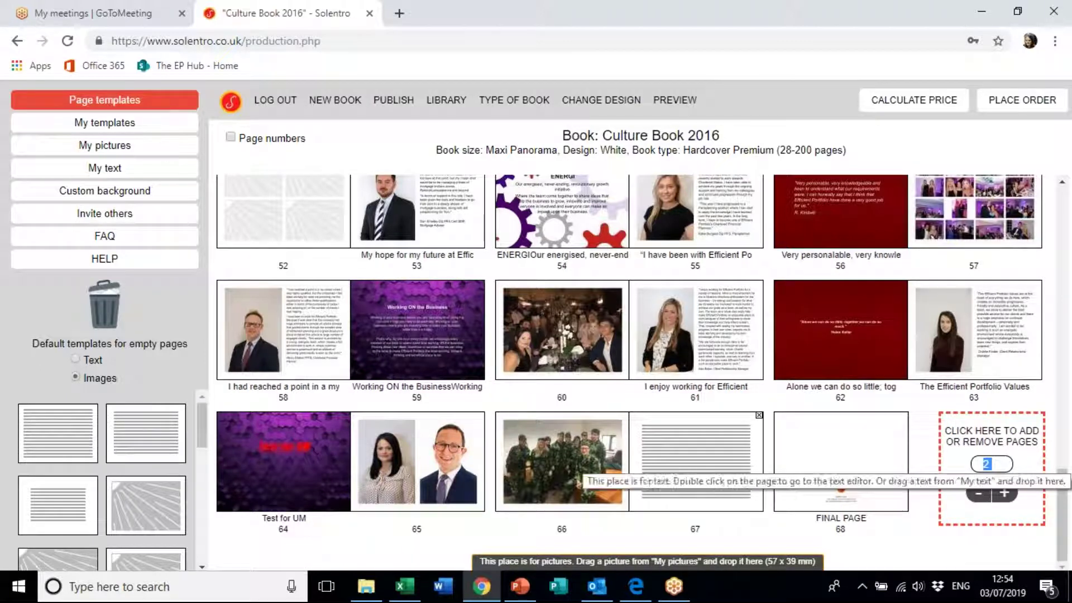
Open page 67 in the text editor and enter the text "test um"
double_click(707, 452)
text(test um)
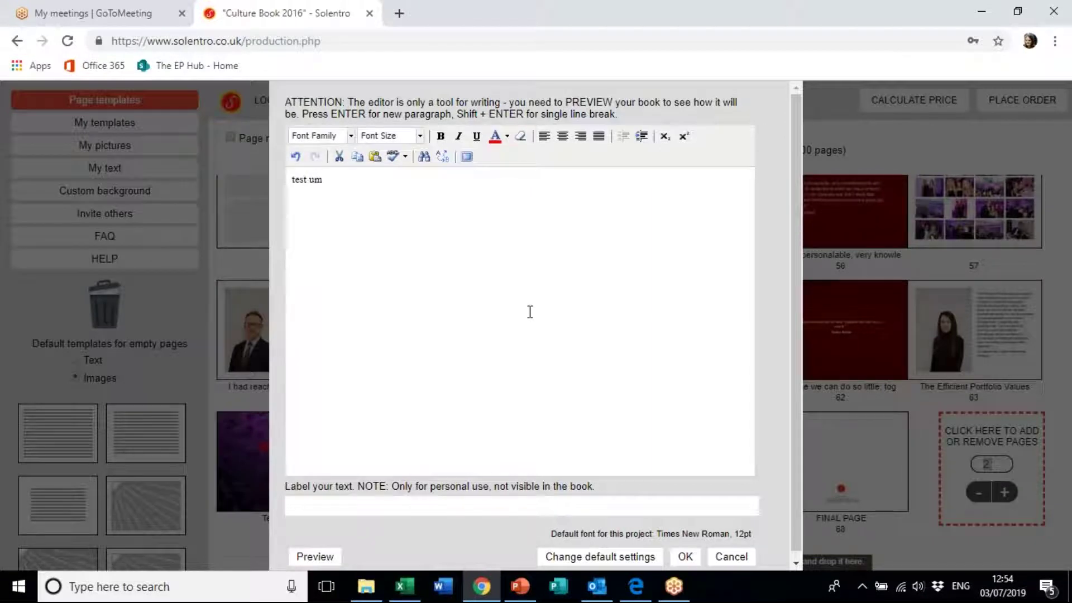
key(Return)
Run an English spell check on the "test um" text and dismiss its result
drag(335, 182, 281, 184)
click(408, 159)
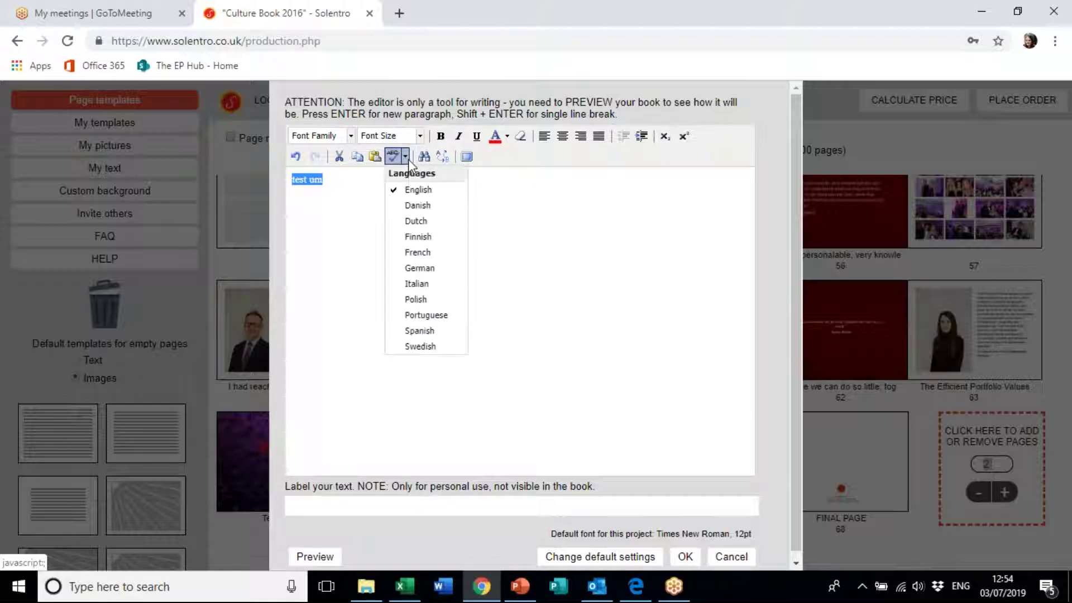
click(418, 191)
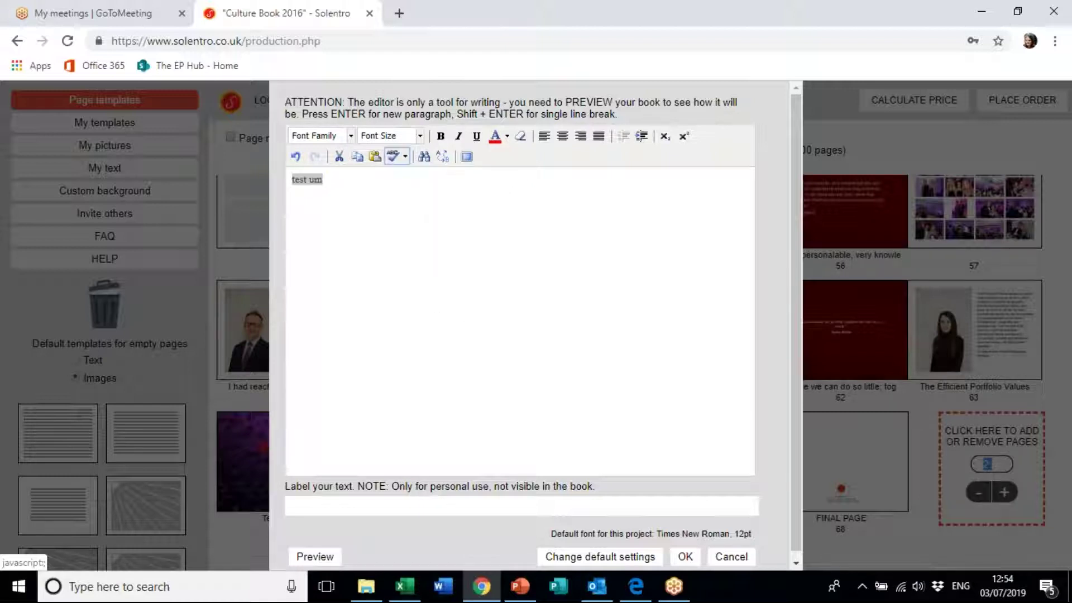
click(392, 158)
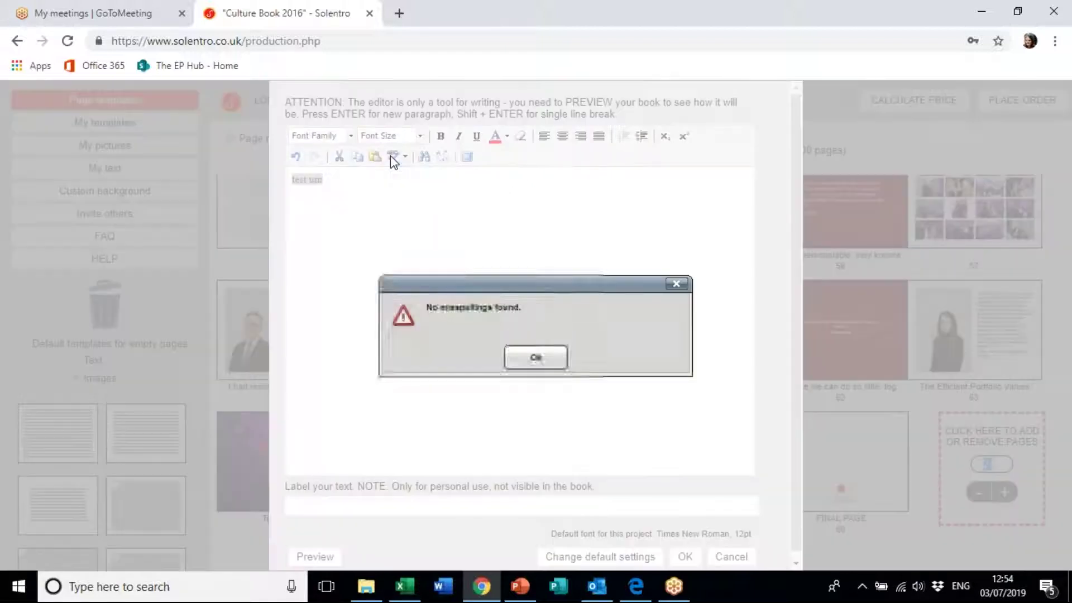
click(539, 361)
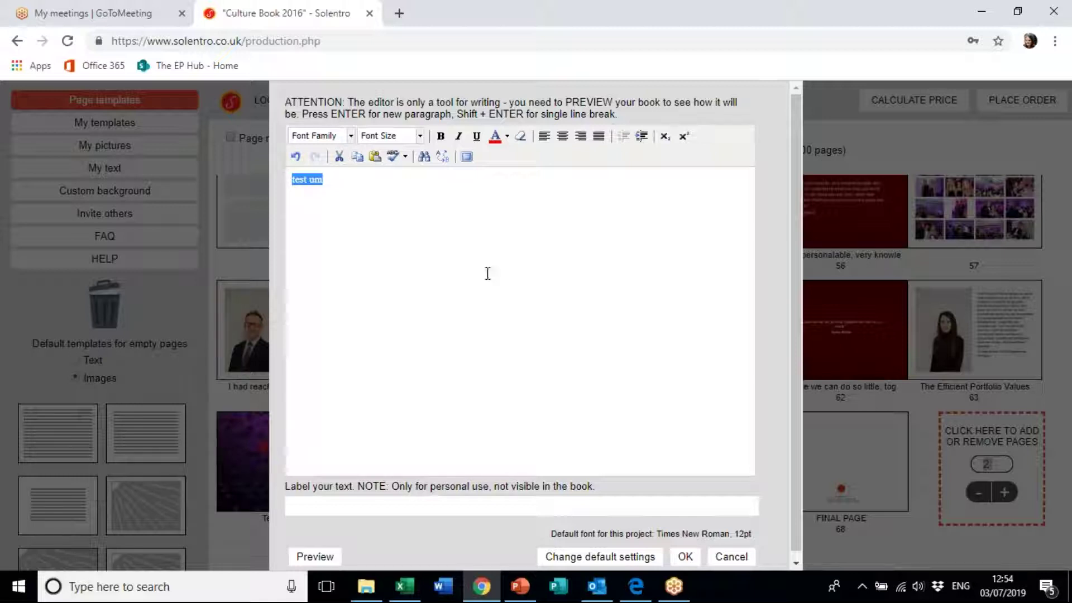
Insert six blank lines above "test um" to move it down the page
click(341, 177)
click(294, 180)
key(Return)
key(Return)
key(Return)
key(Return)
key(Return)
key(Return)
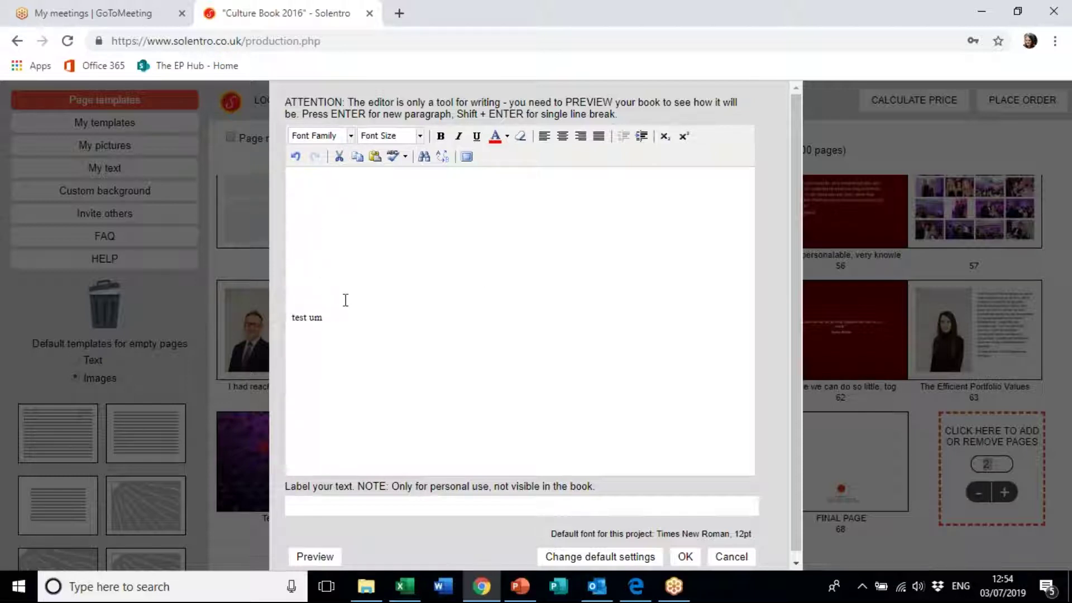
Centre the "test um" text and format it in 24pt Indie Flower
drag(324, 318, 283, 318)
click(562, 136)
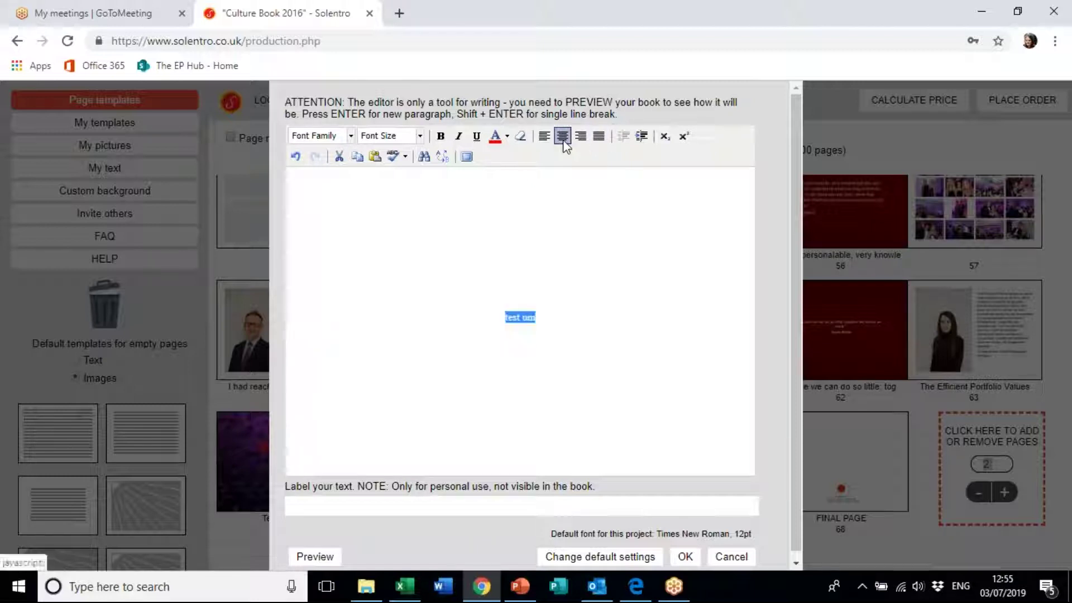
click(420, 137)
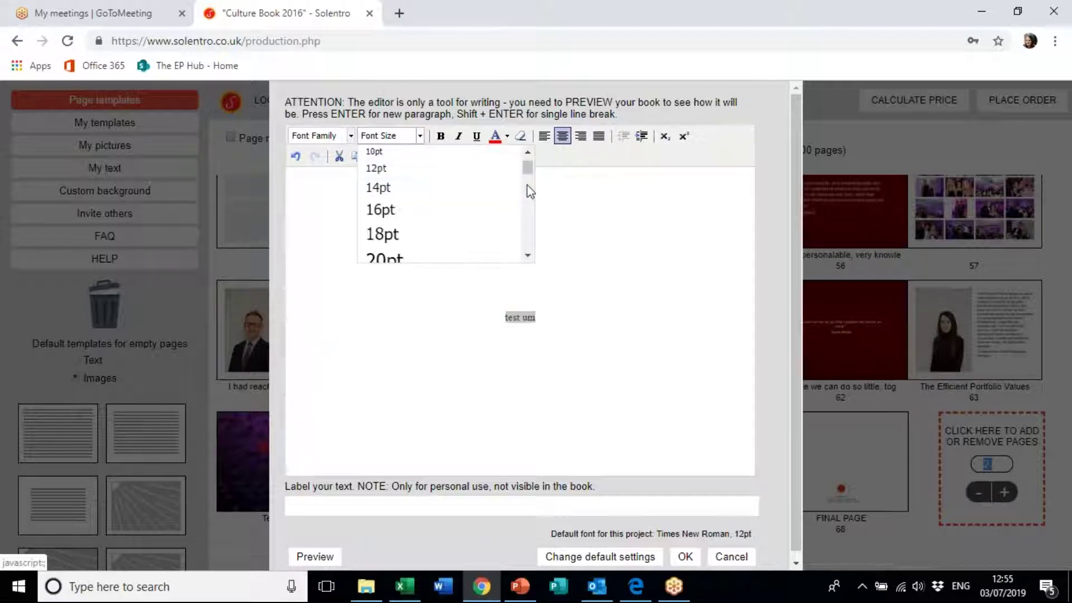
click(528, 255)
click(371, 225)
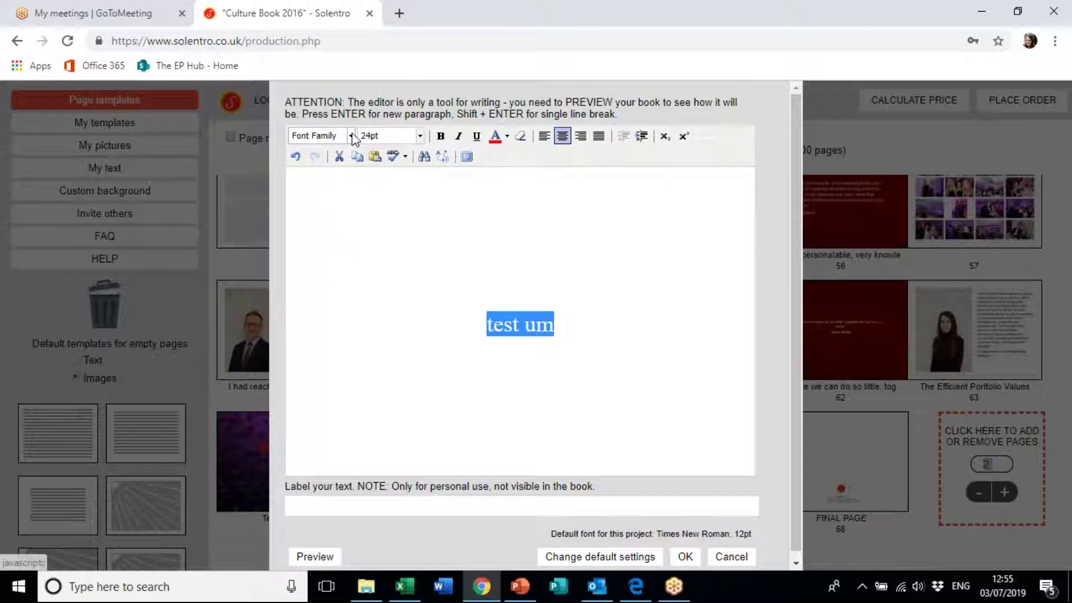
click(351, 135)
click(336, 251)
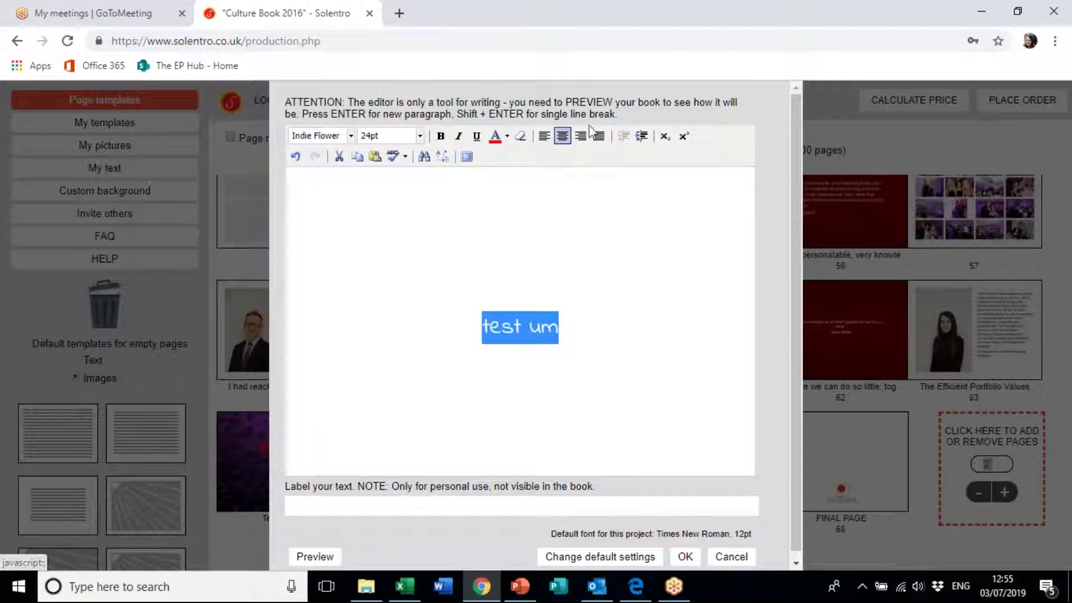
Make the "test um" text bold and orange, and save it to page 67
click(506, 136)
click(510, 183)
right_click(457, 137)
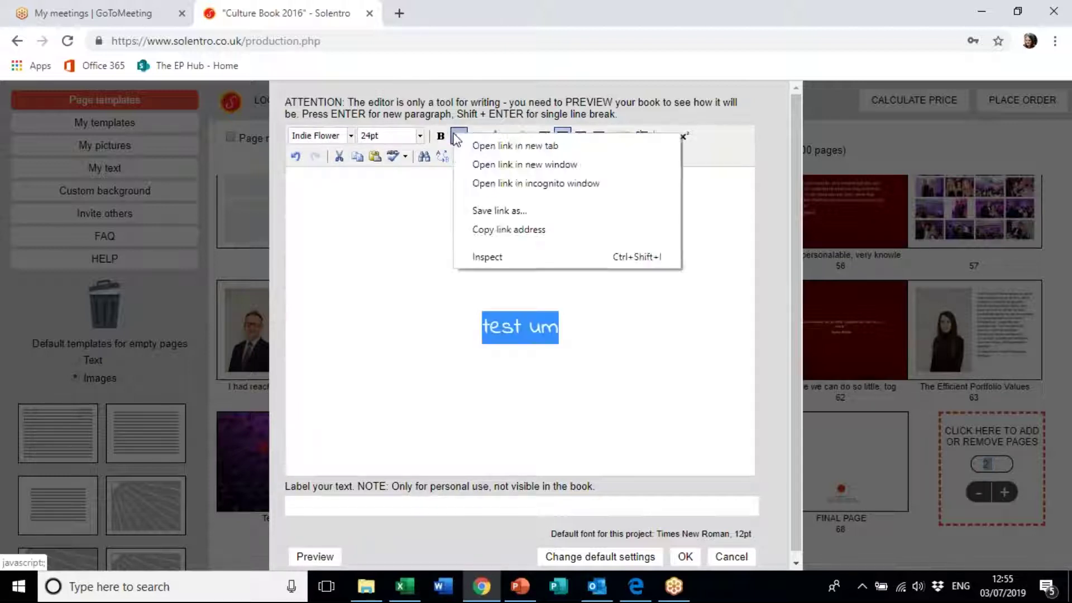
click(694, 359)
click(693, 367)
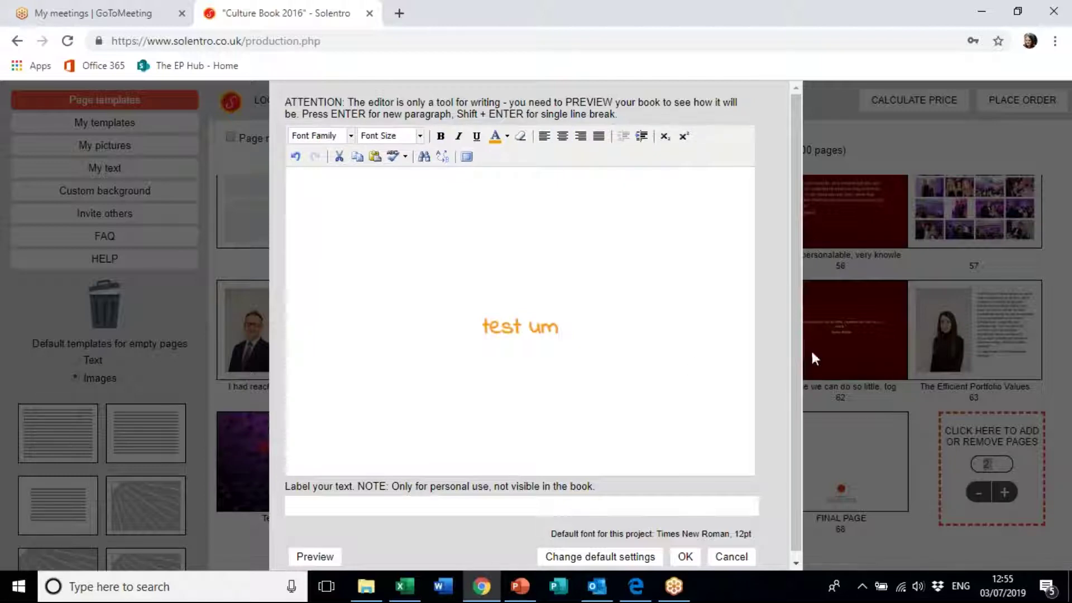
click(696, 559)
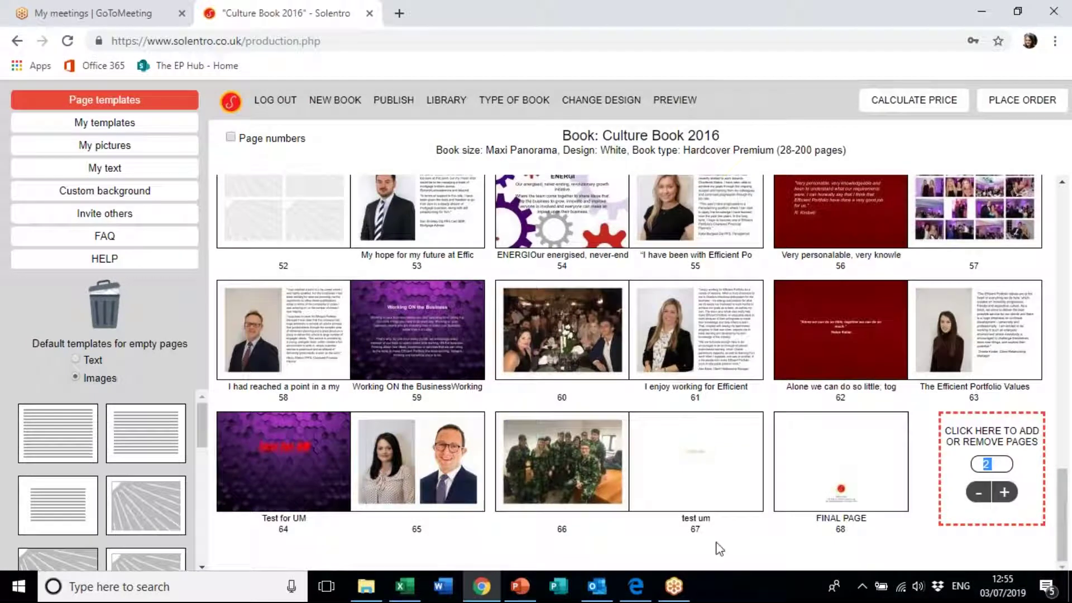
Reopen the page 67 text, enlarge "test um" to 74pt, colour it black and save it
click(701, 449)
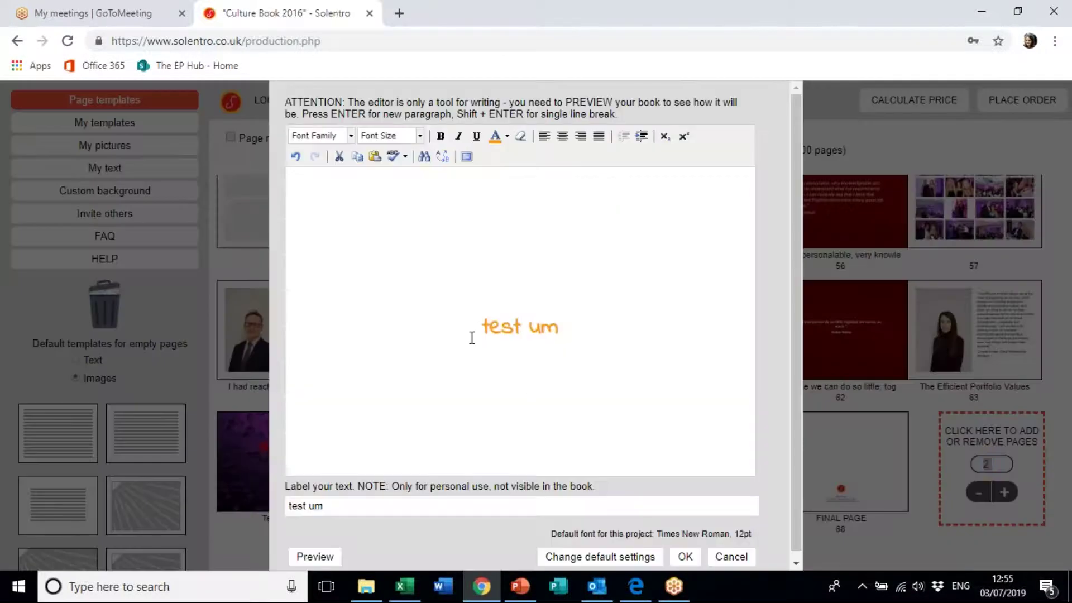
drag(470, 336, 602, 335)
click(420, 136)
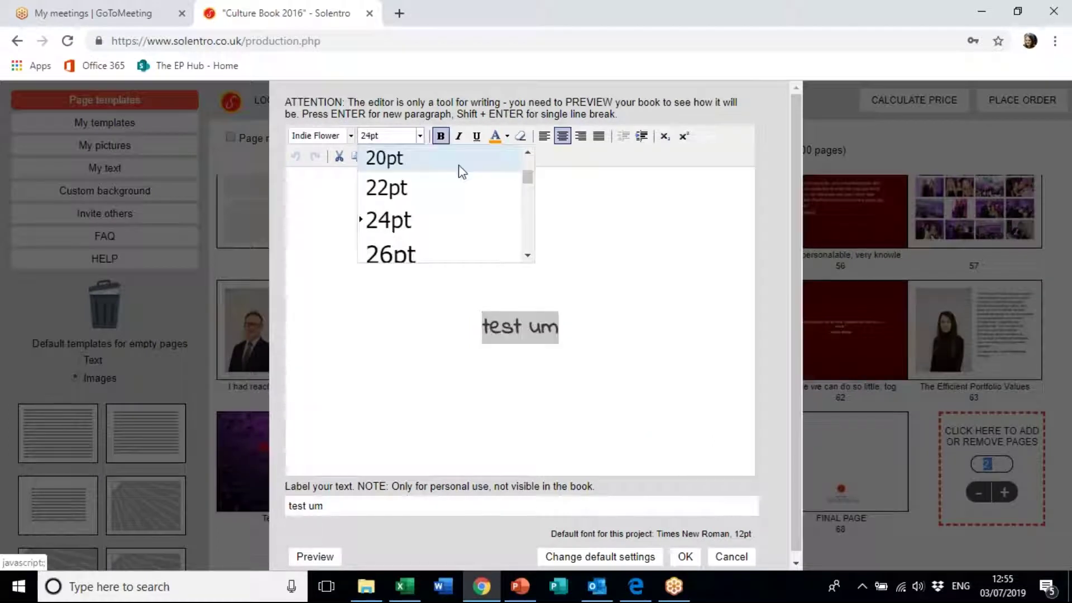
drag(528, 178, 527, 239)
click(464, 217)
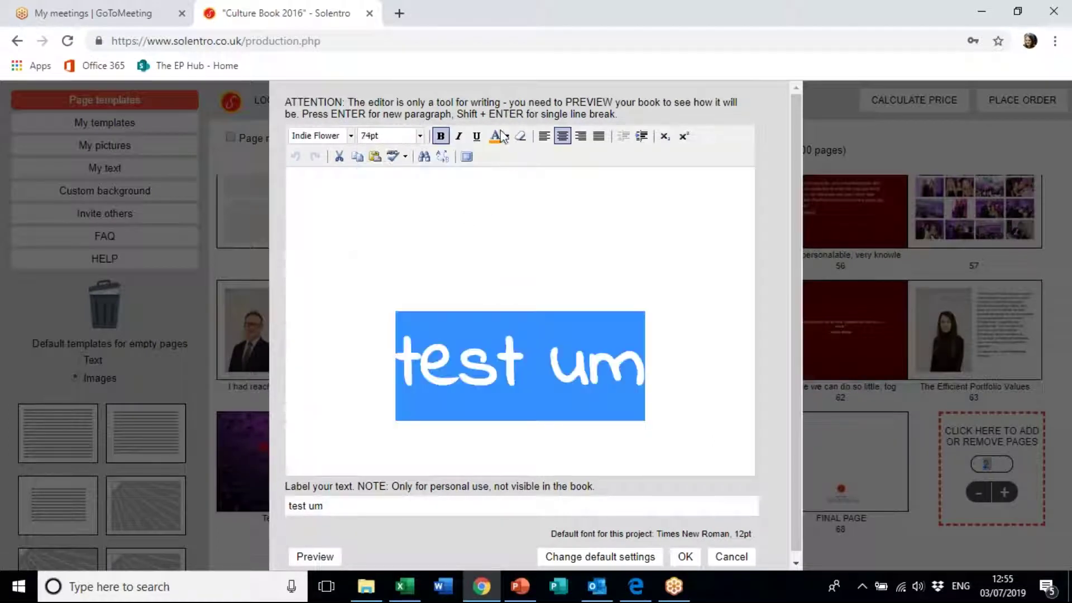
click(508, 137)
click(499, 164)
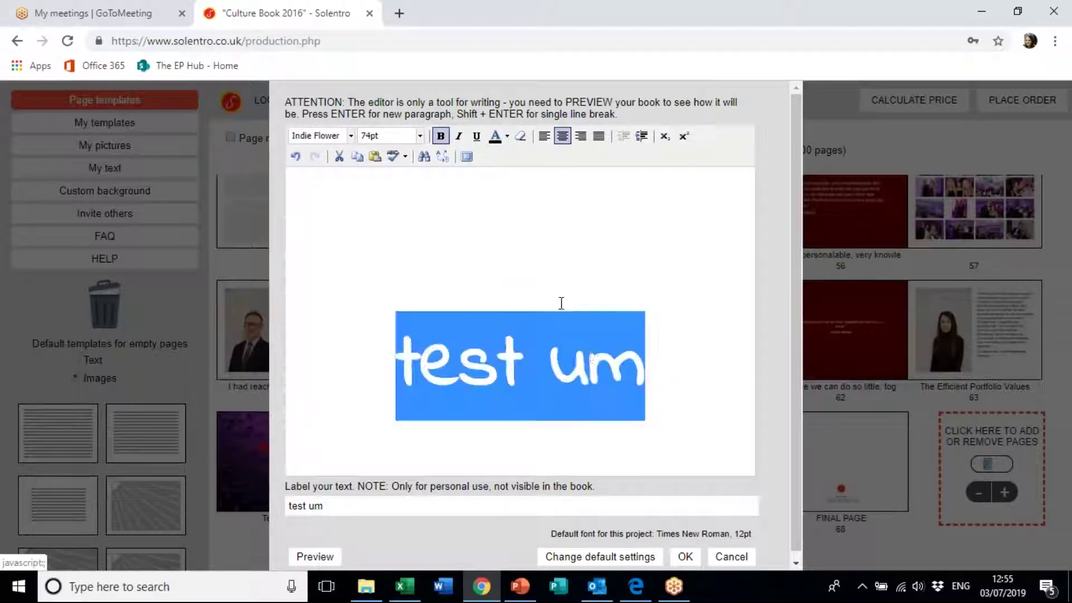
click(684, 556)
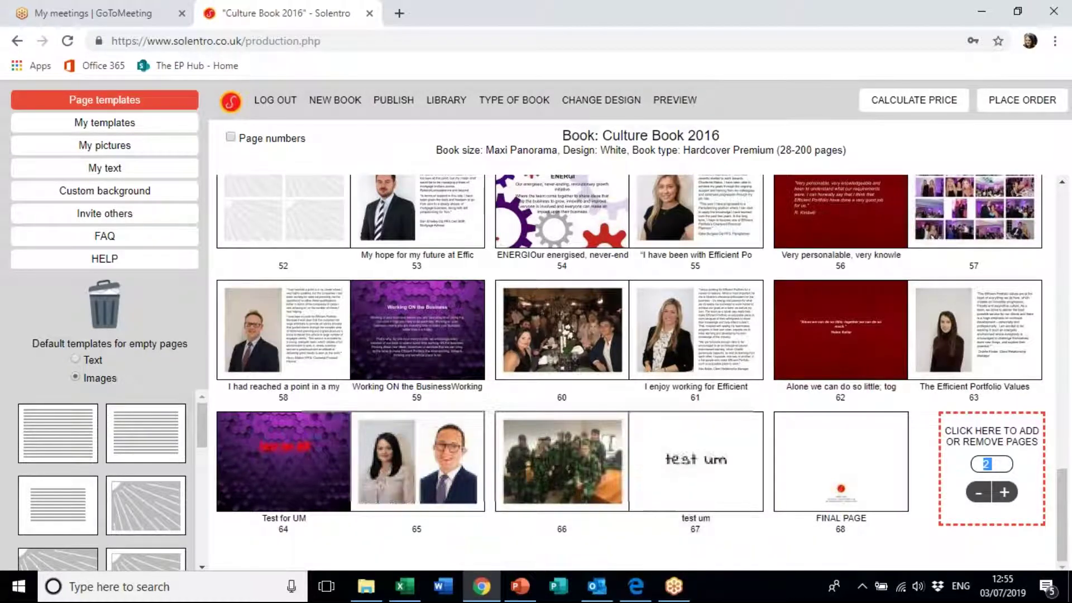
click(127, 192)
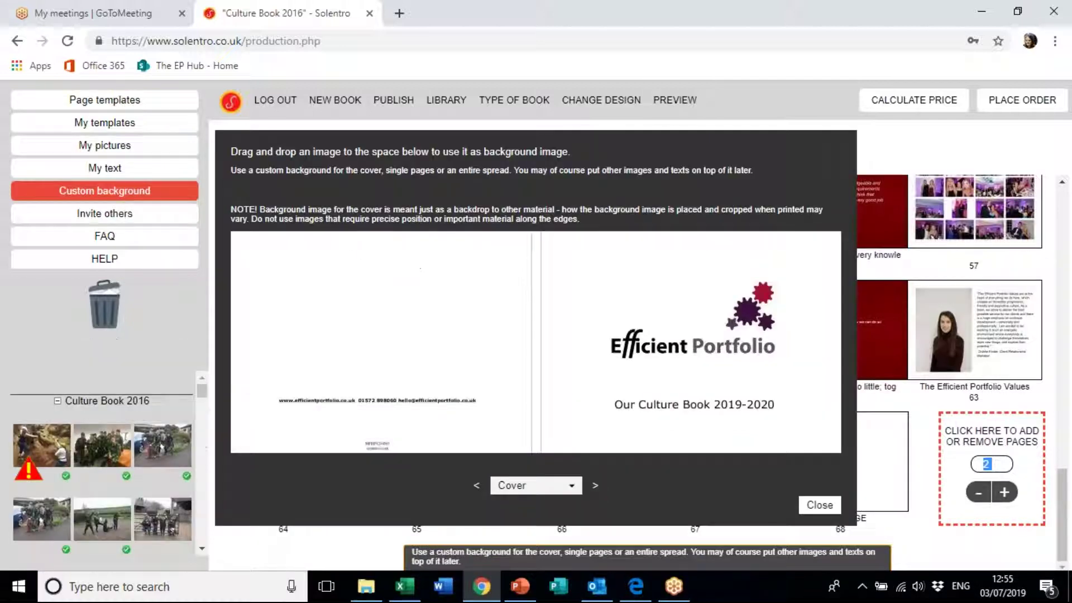
click(569, 487)
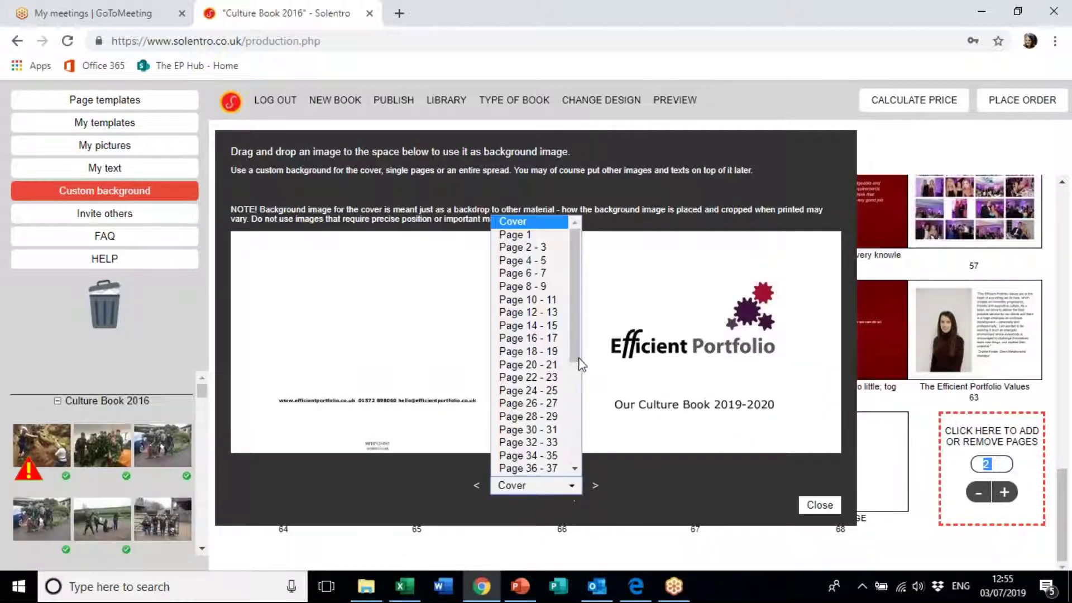
drag(575, 290, 581, 495)
click(554, 469)
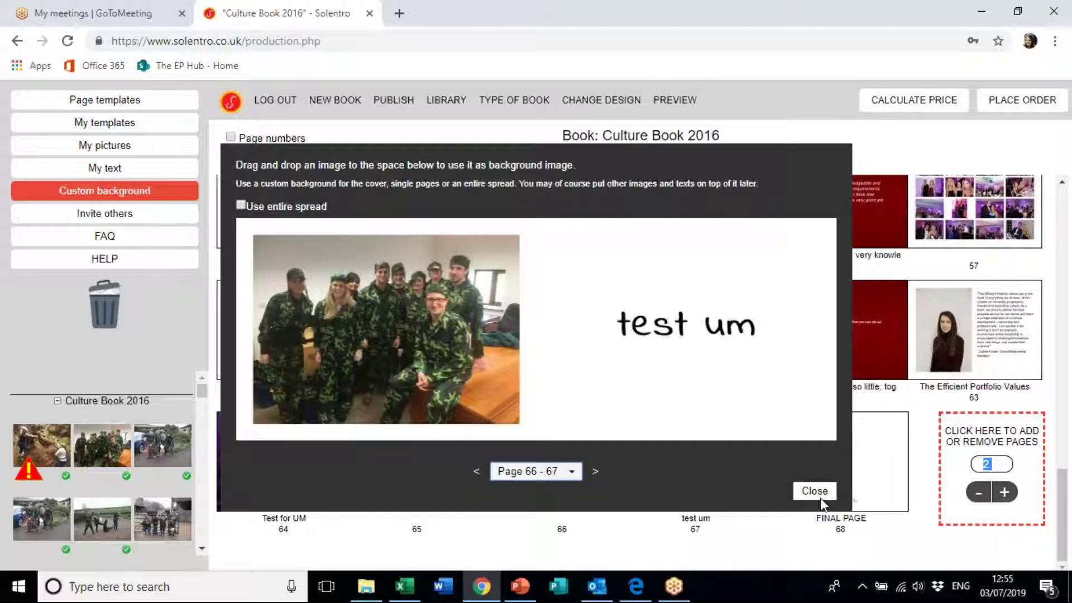
mouse_move(189, 526)
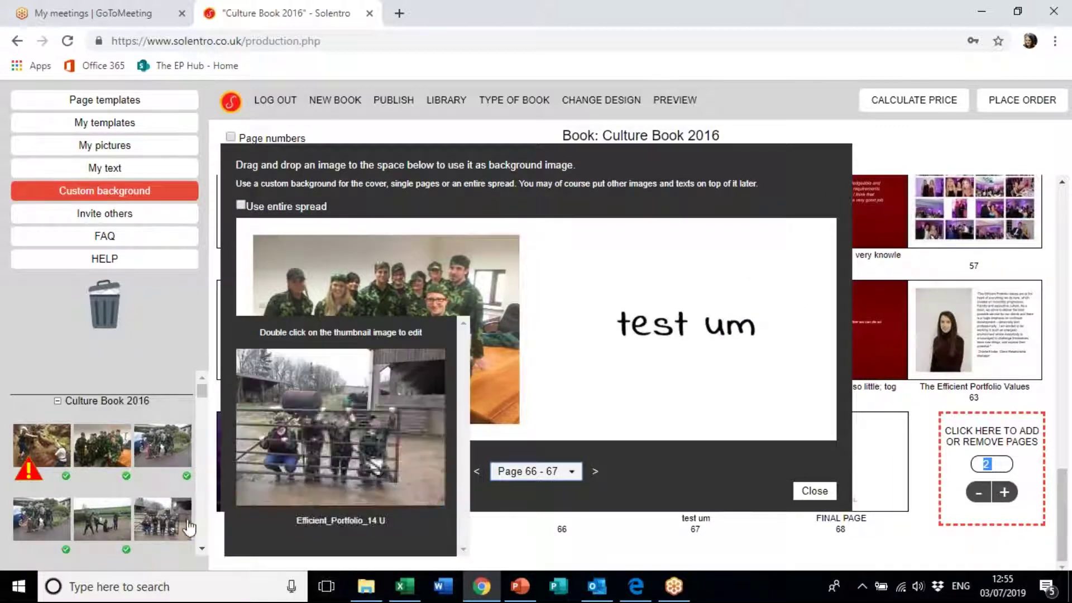
drag(202, 394, 202, 455)
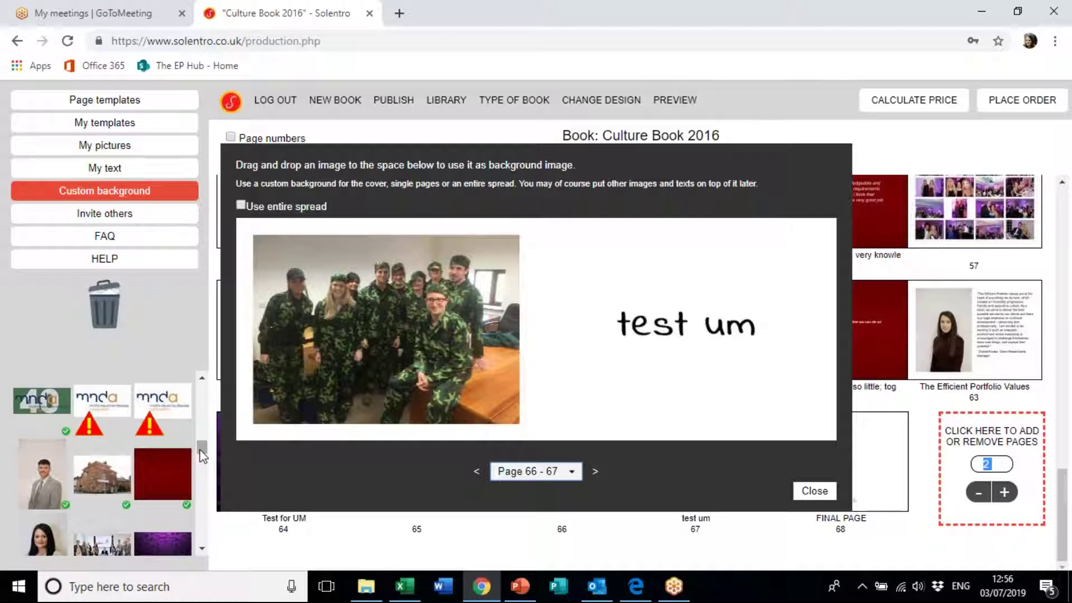
click(204, 550)
mouse_move(167, 499)
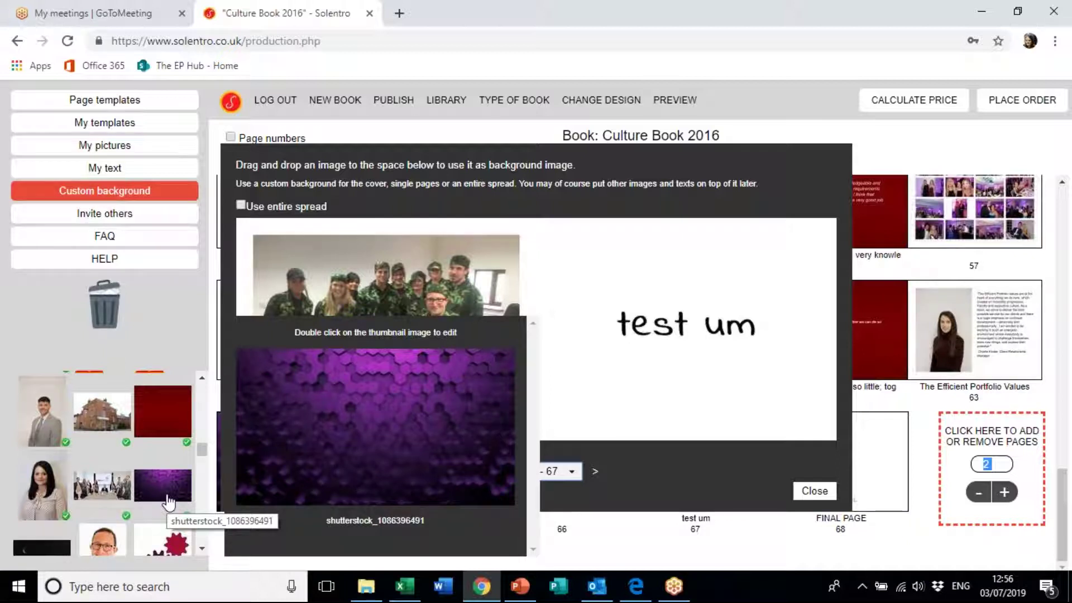
drag(168, 503, 669, 351)
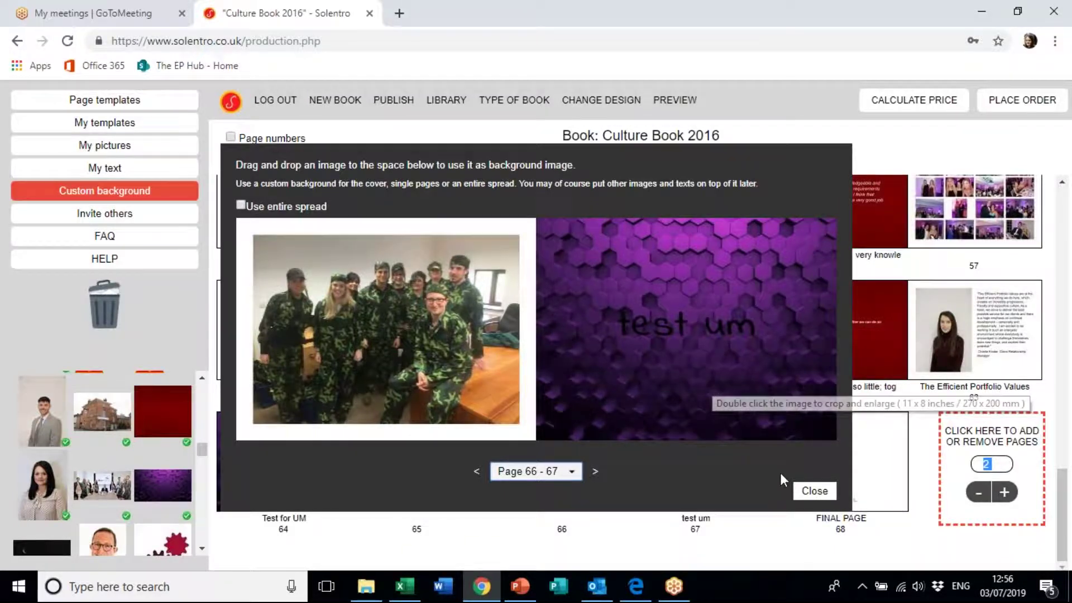
click(811, 491)
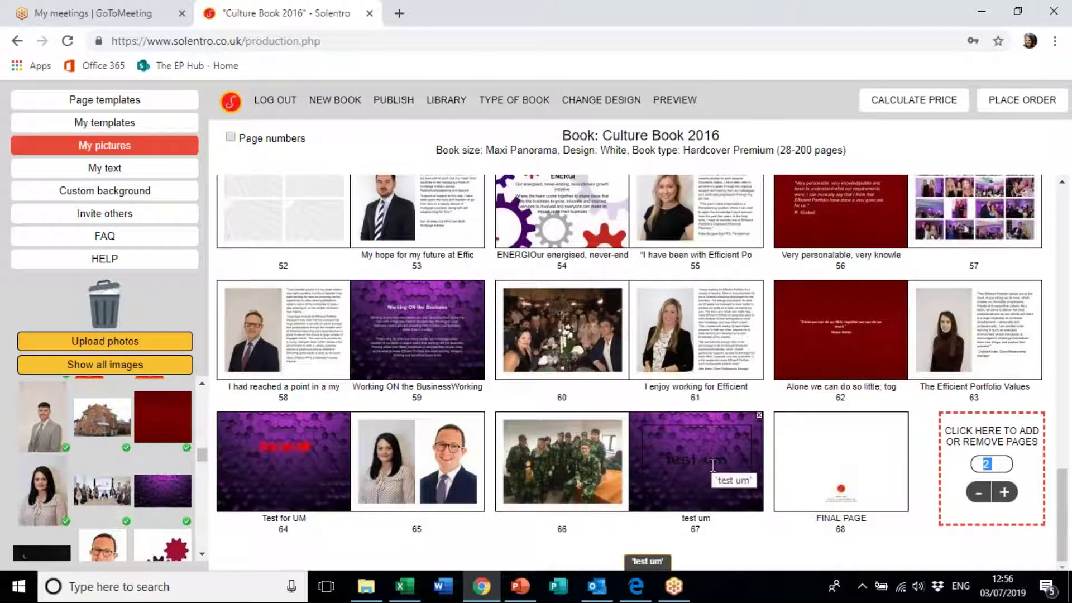
Recolour the "test um" text on page 67 white and save it
double_click(690, 461)
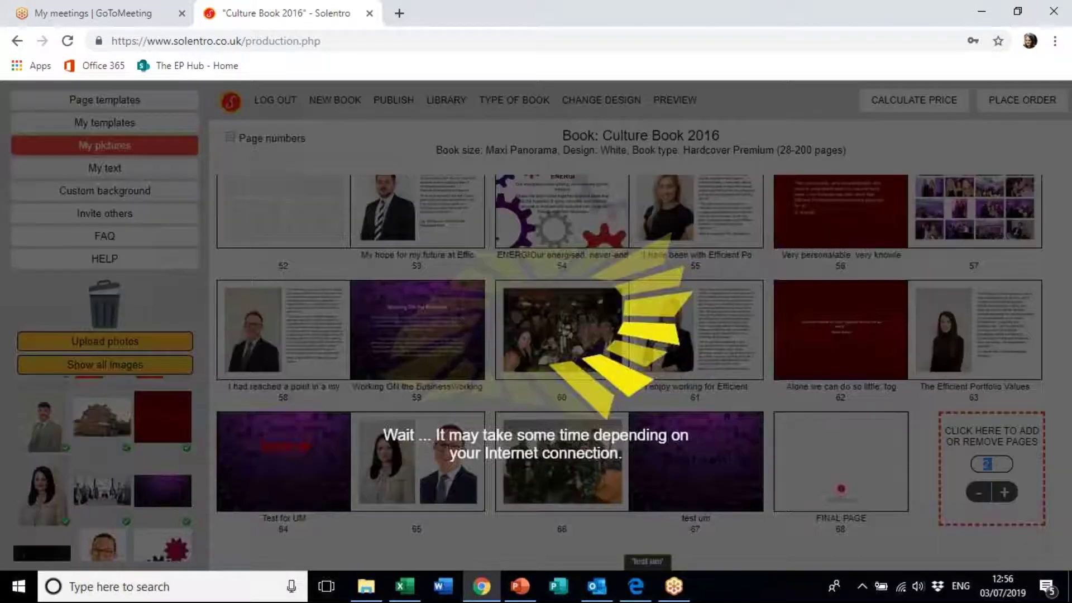
drag(398, 347, 735, 364)
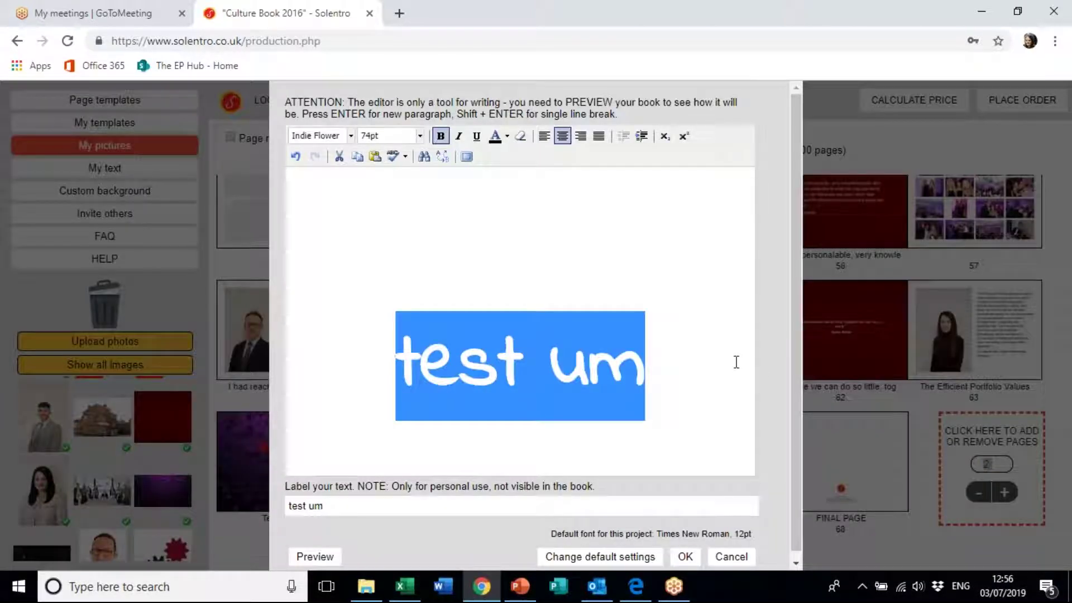
click(510, 139)
click(592, 213)
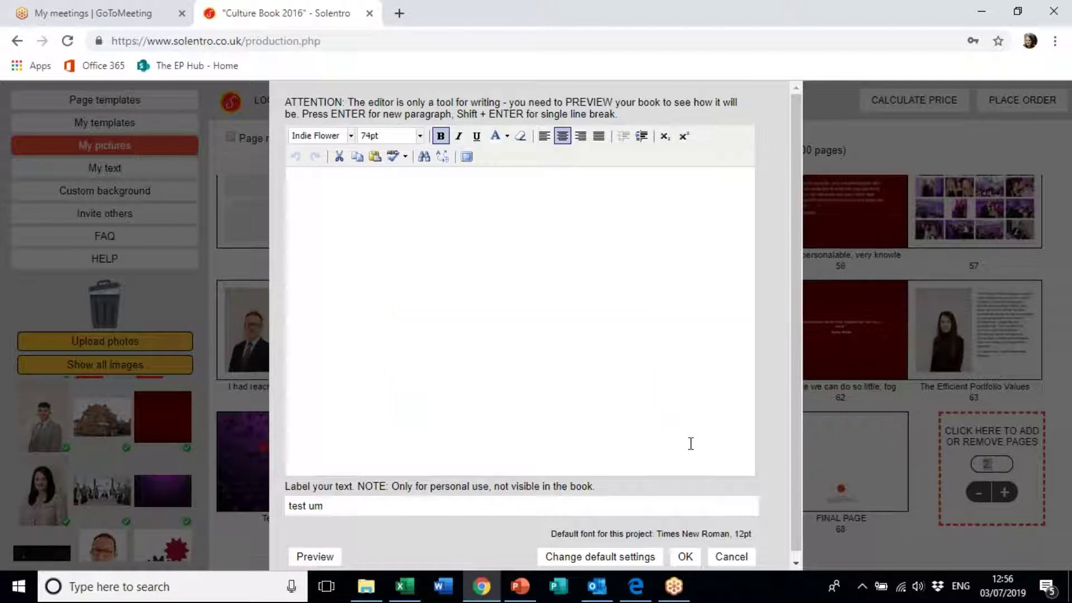
click(685, 557)
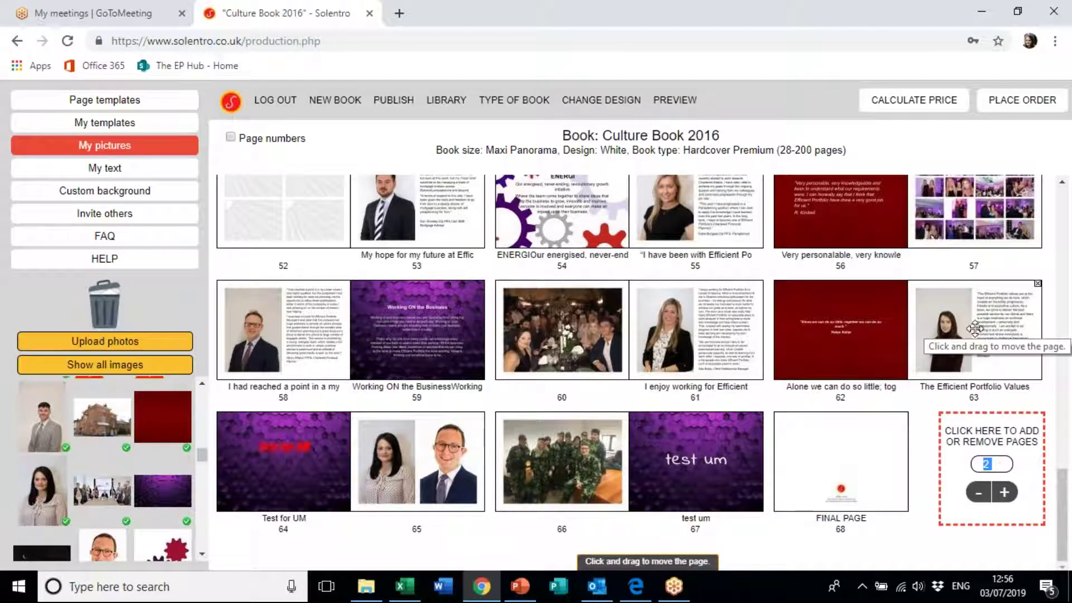
Add two pages to the end of the book and move the empty page 69 in front of the "test um" page
click(1007, 493)
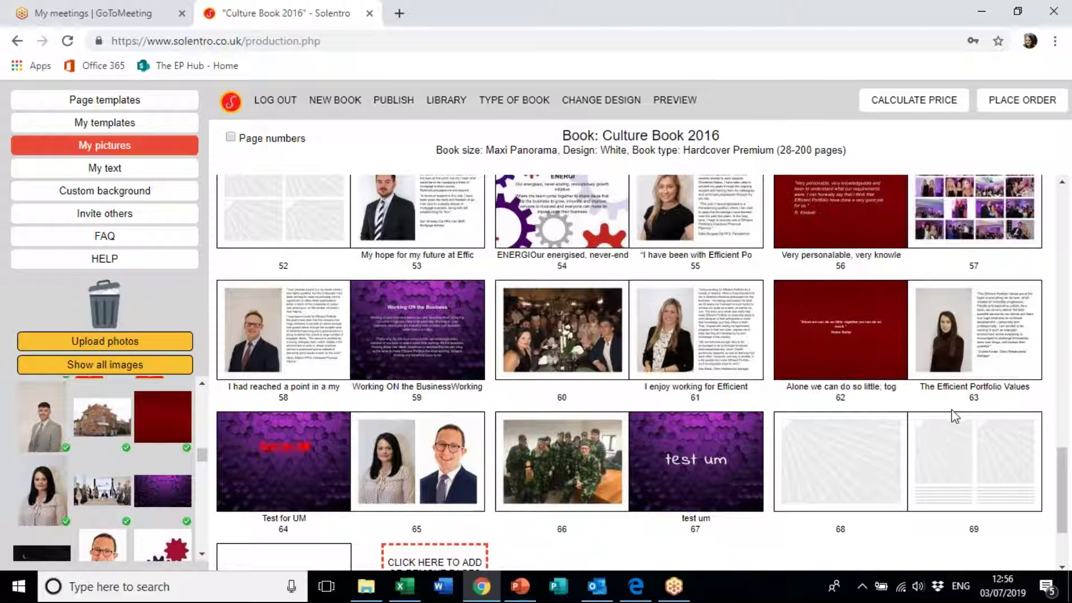
drag(948, 427, 637, 423)
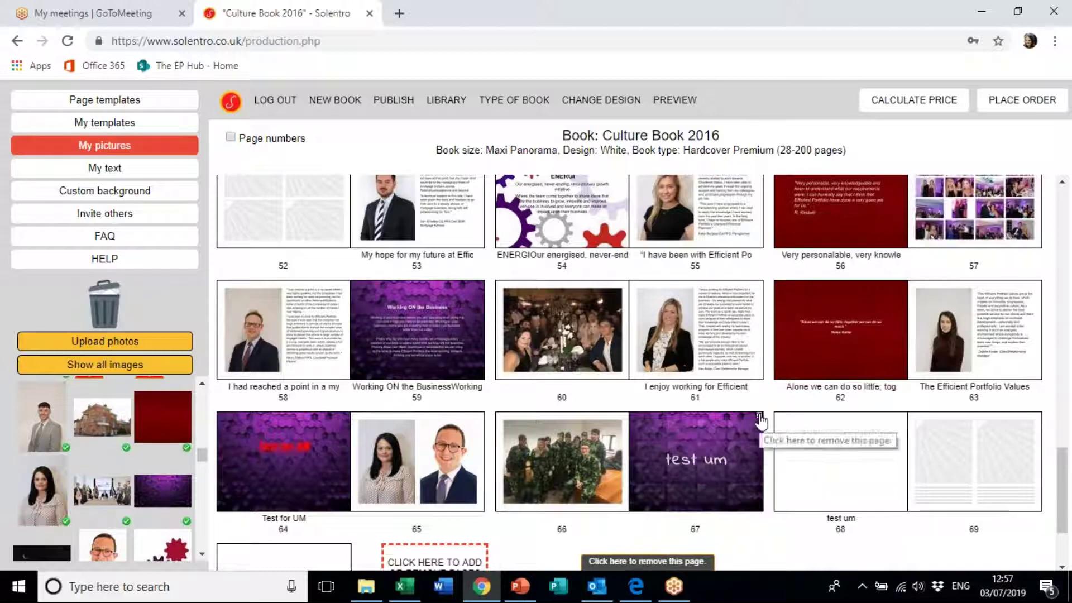
Remove page 67 with the purple background from the book, accepting the loss of its material
click(760, 416)
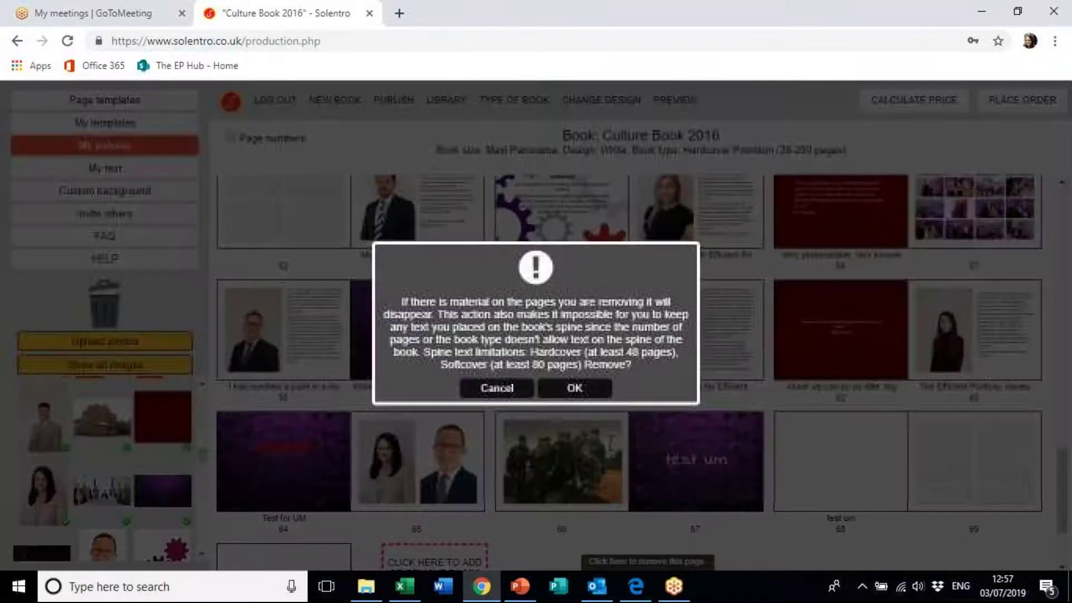
click(580, 393)
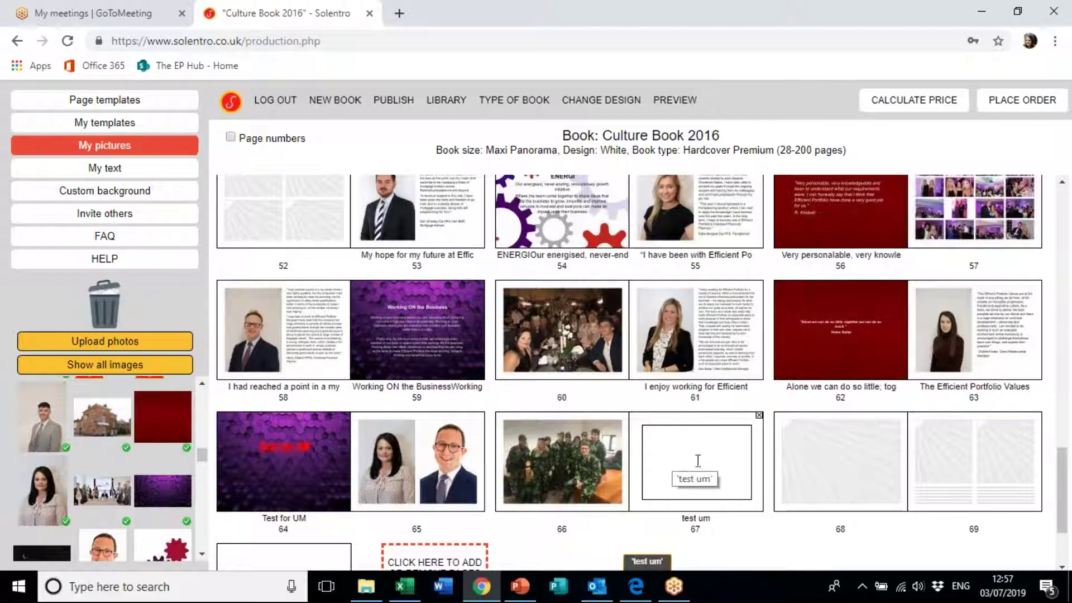
Insert a page with the full-page text-only template at page 67, in front of the "test um" page
drag(686, 467, 692, 455)
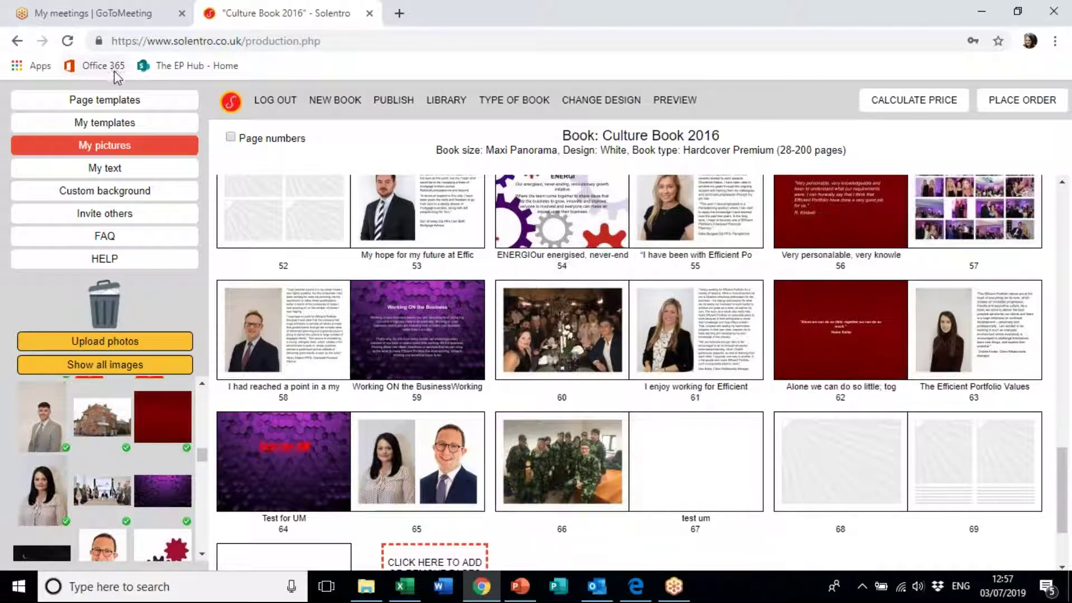
click(112, 100)
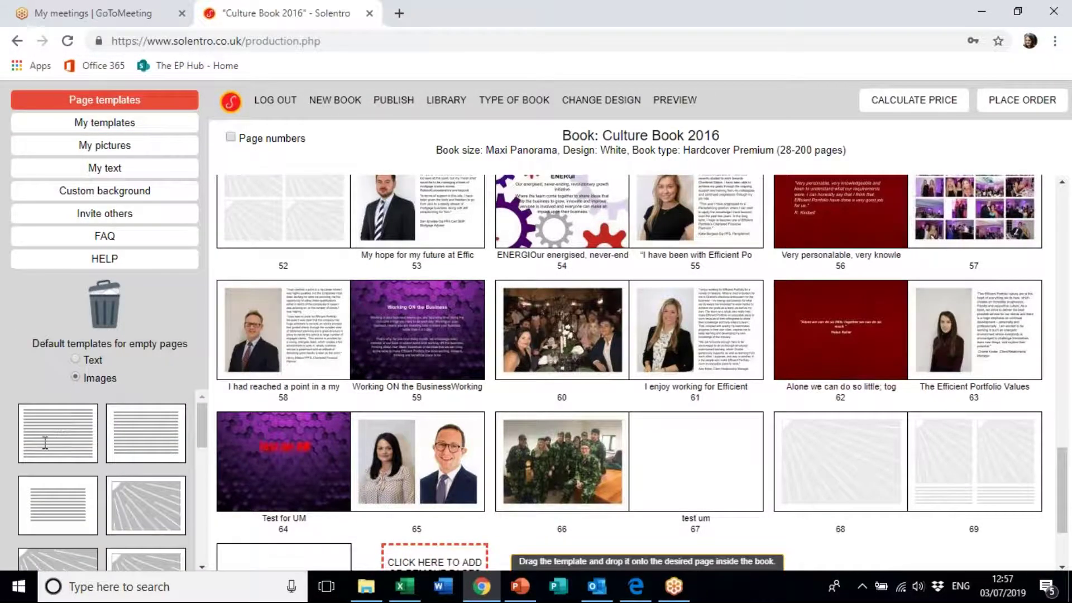
drag(634, 459, 630, 457)
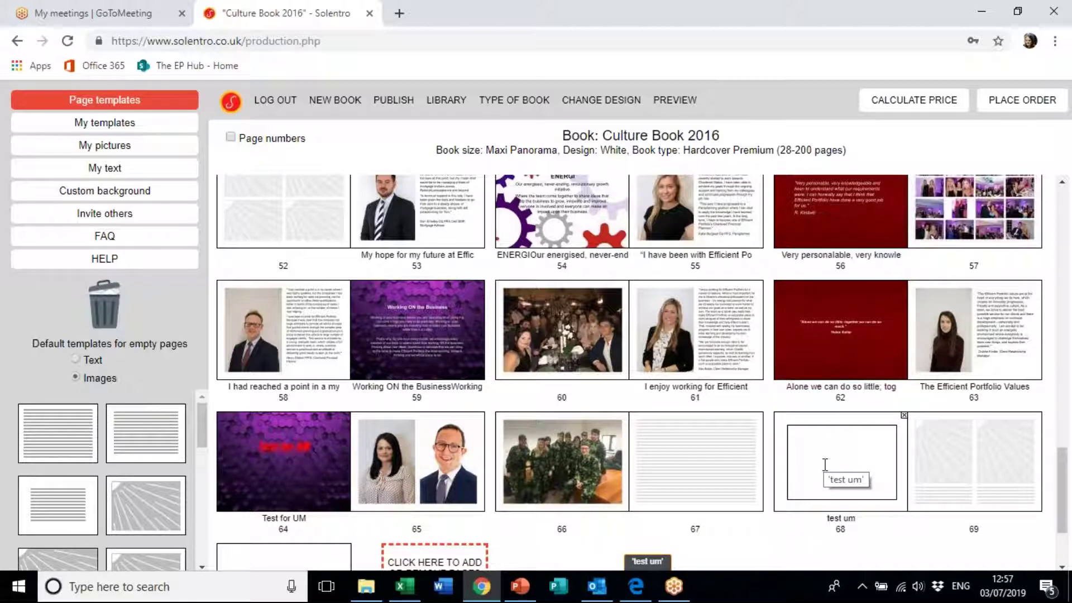
Browse the uploaded pictures and examine the warning mark on the gears logo image
click(147, 150)
scroll(202, 469, down, 3)
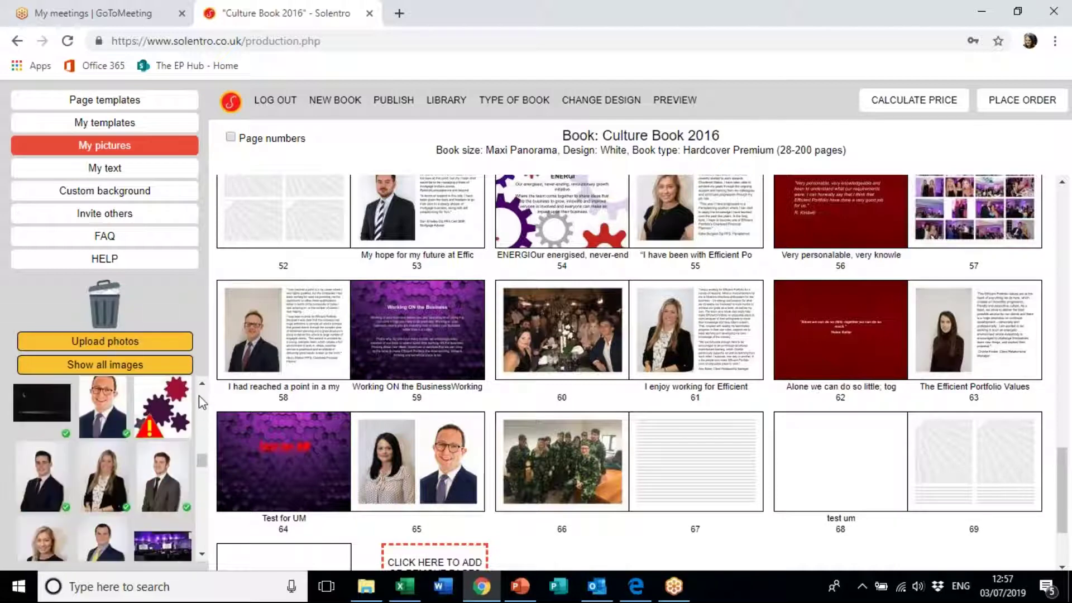
mouse_move(151, 444)
Enlarge all the text on page 61 to 74 pt and examine the warning mark on its text area
click(736, 311)
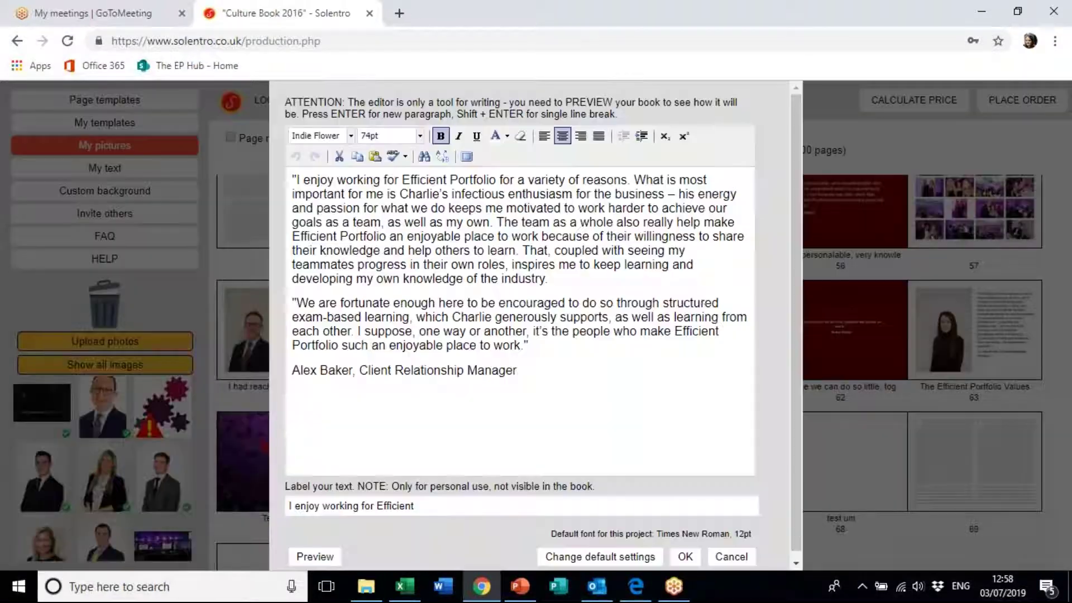
click(536, 361)
drag(537, 361, 262, 121)
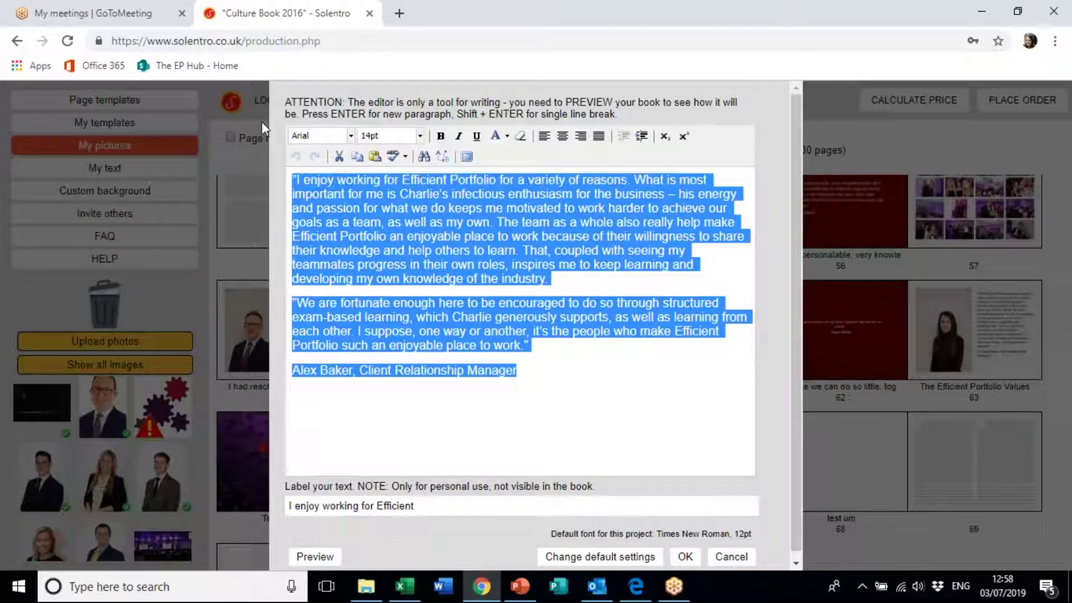
click(419, 136)
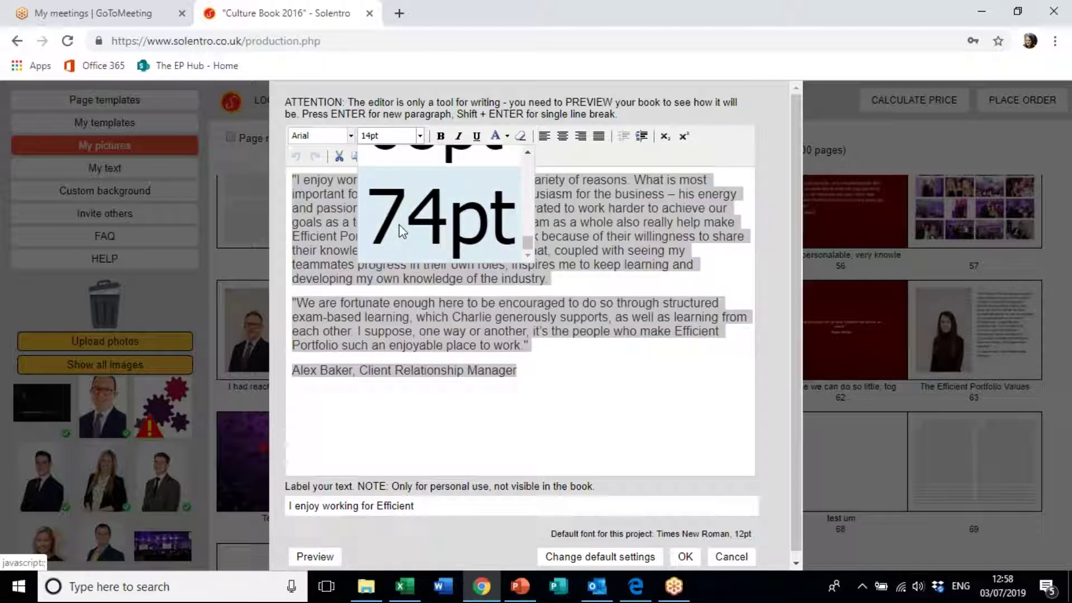
click(425, 201)
click(686, 557)
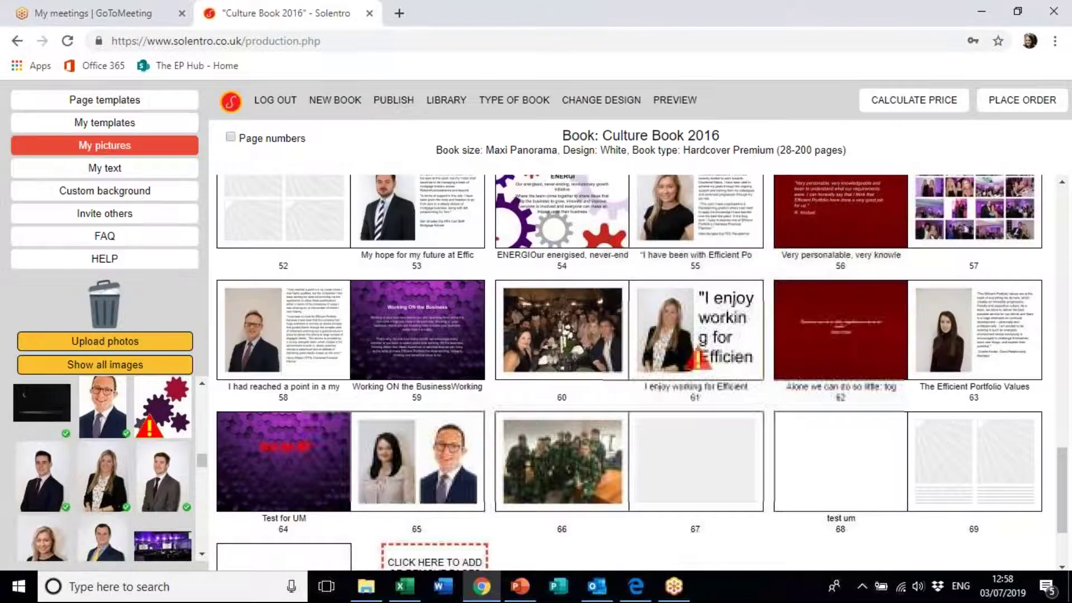
mouse_move(708, 353)
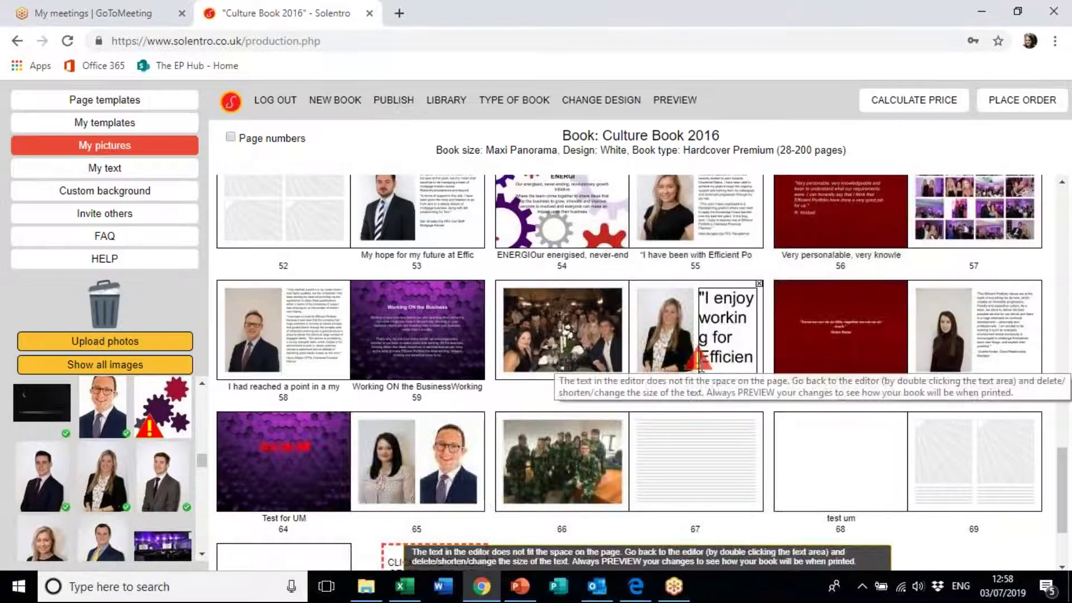
Set all the text on page 61 to 14 pt and save the text changes
double_click(720, 323)
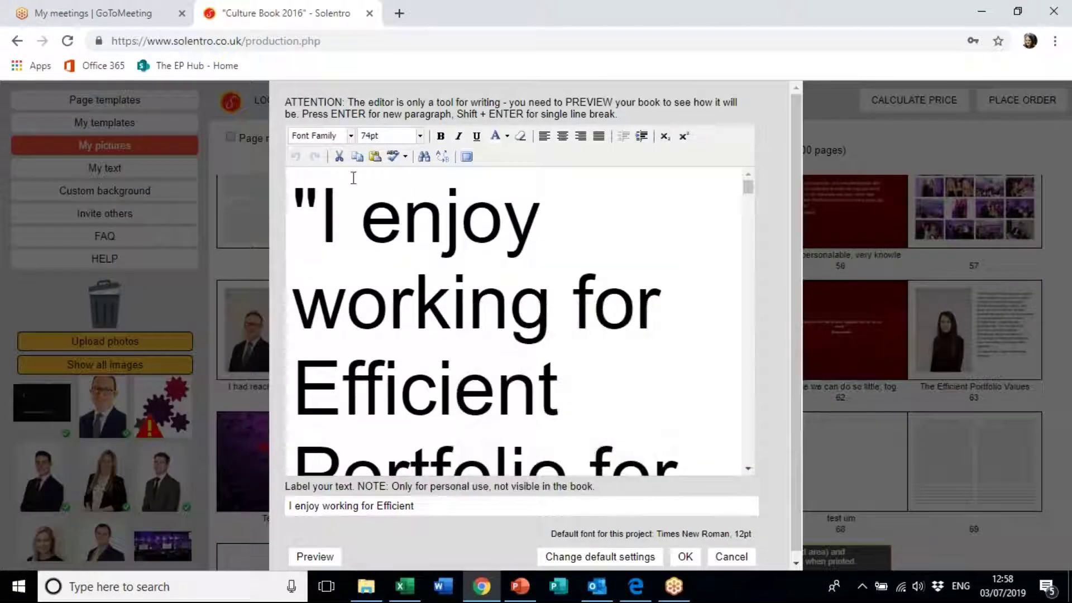
key(ctrl+a)
scroll(391, 224, down, 15)
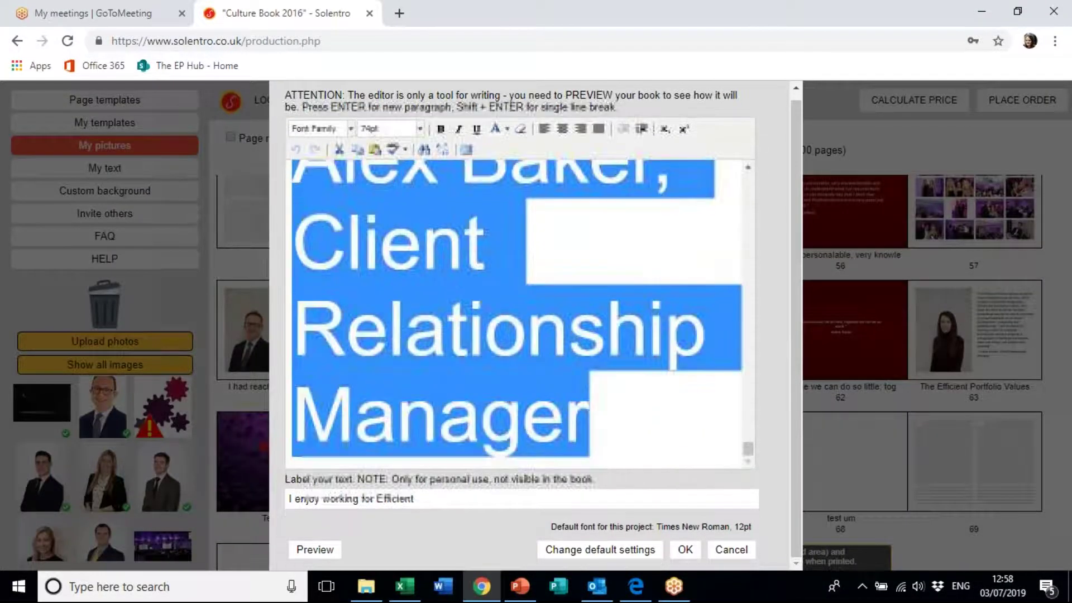
click(420, 129)
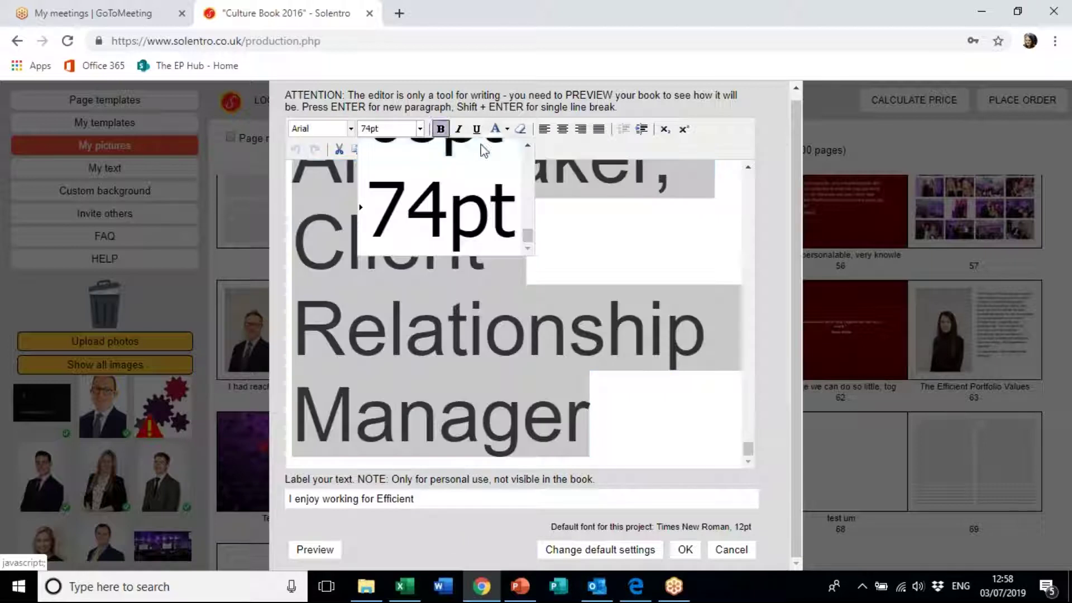
drag(527, 235, 528, 162)
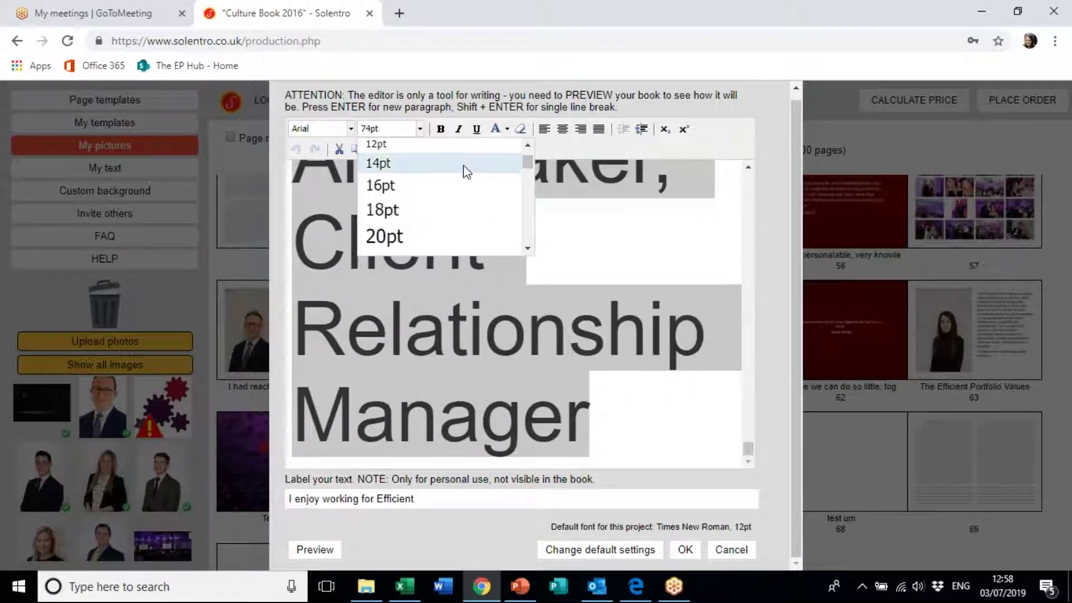
click(445, 165)
click(686, 550)
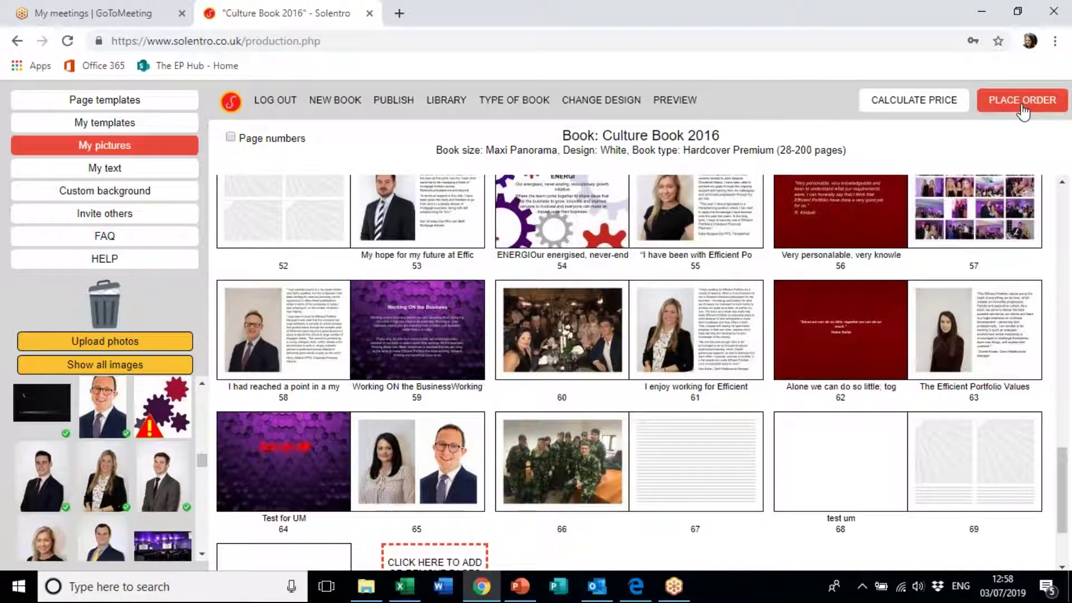
Preview the book and examine its spreads from the cover through pages 6 and 7
click(677, 104)
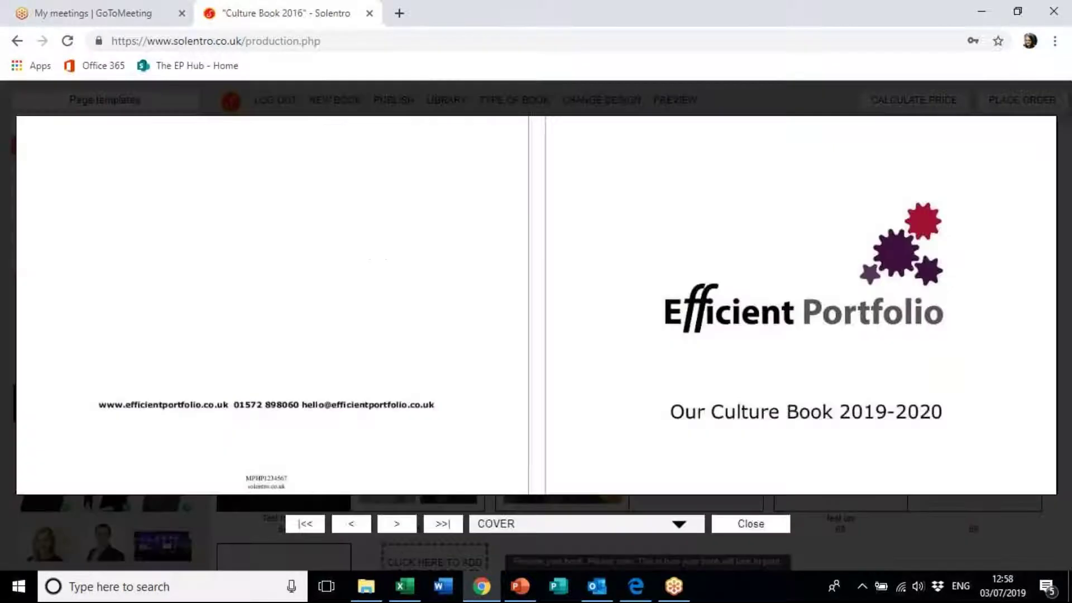
click(398, 526)
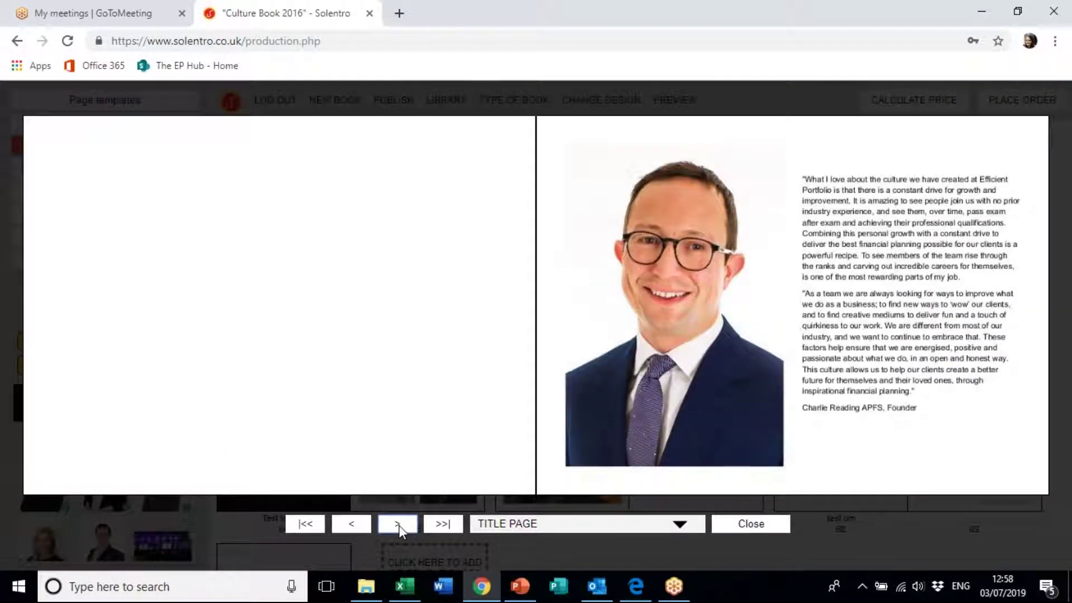
click(399, 526)
click(398, 526)
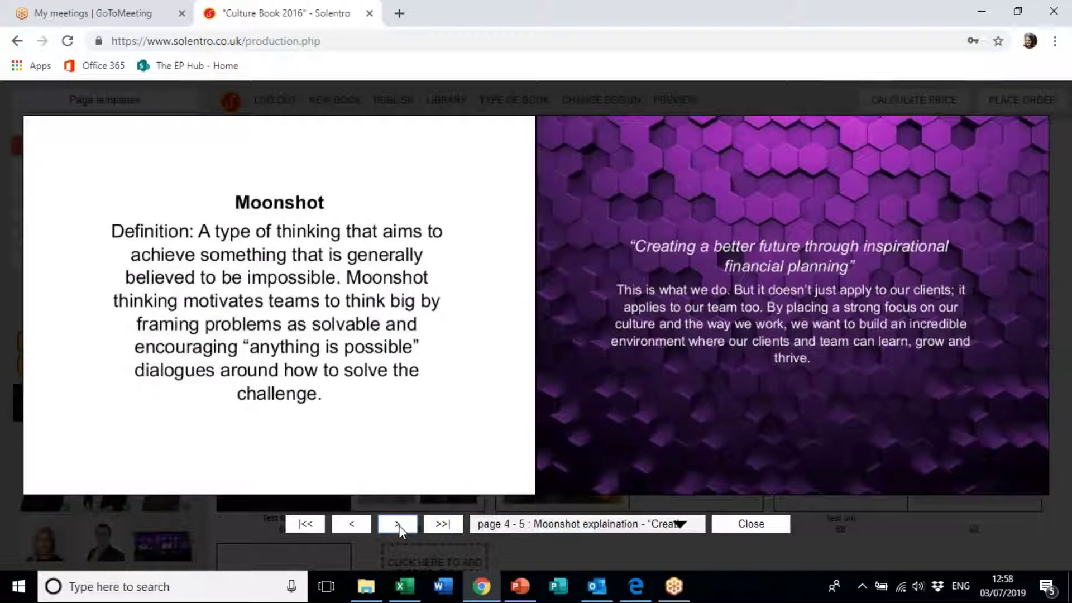
click(399, 526)
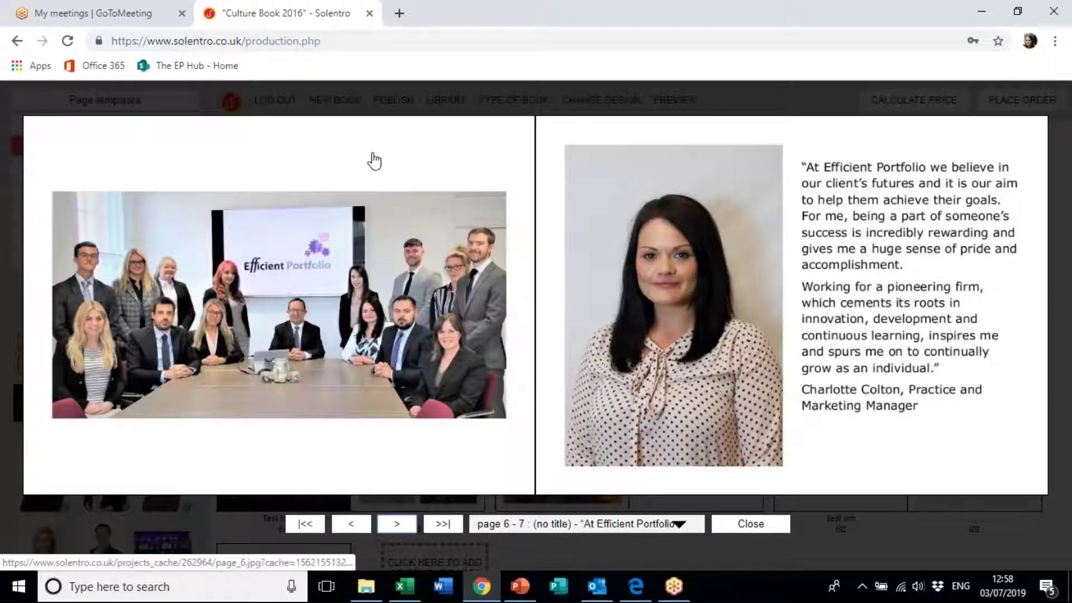
Leave the book editor site, accepting the unsaved-changes warning, and switch to GoToMeeting
click(24, 43)
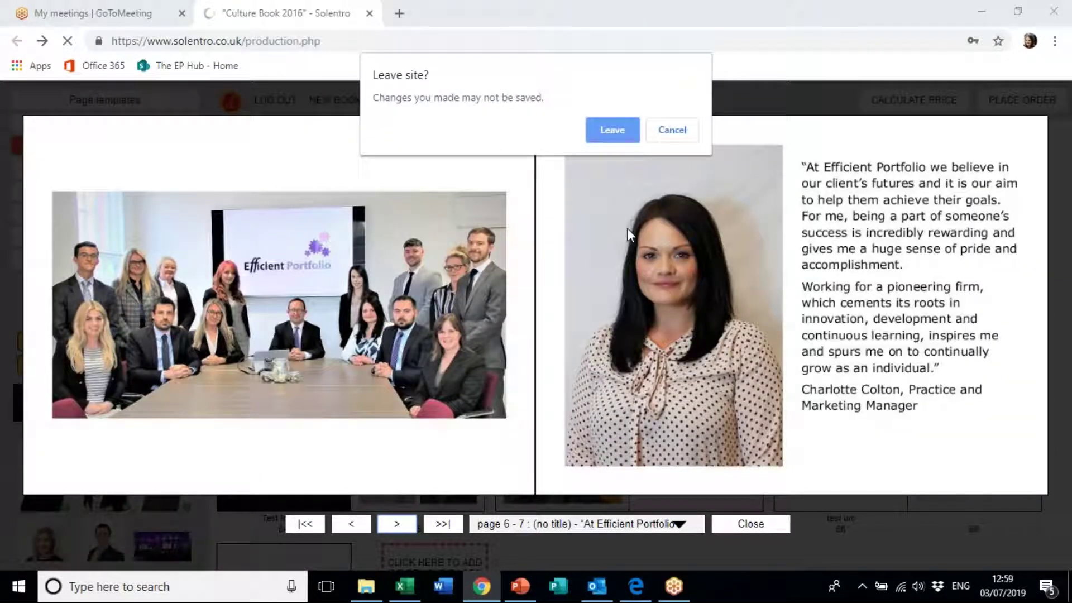
click(612, 130)
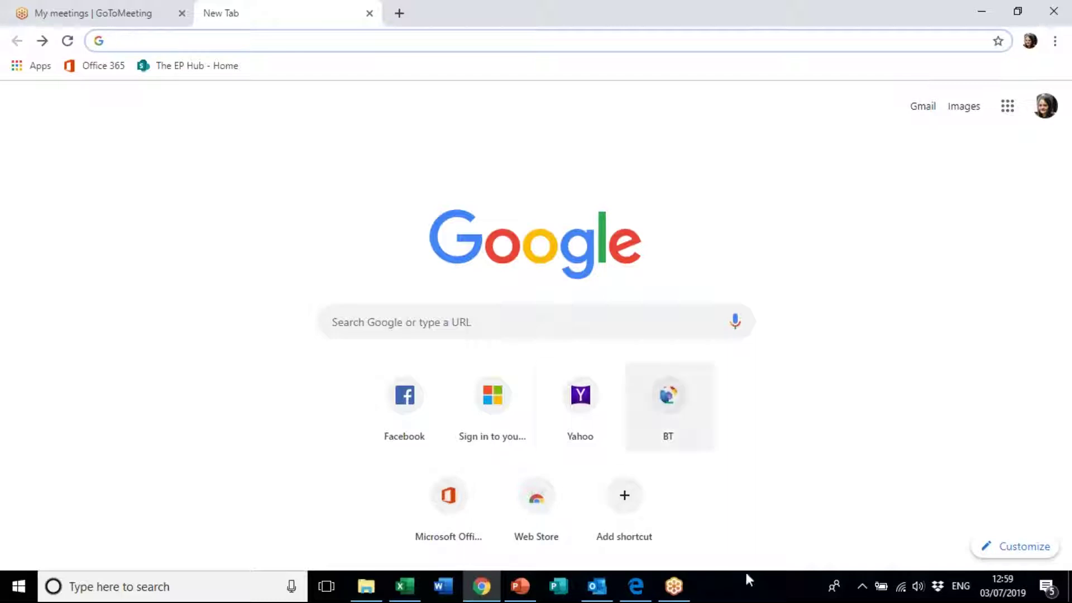
click(678, 586)
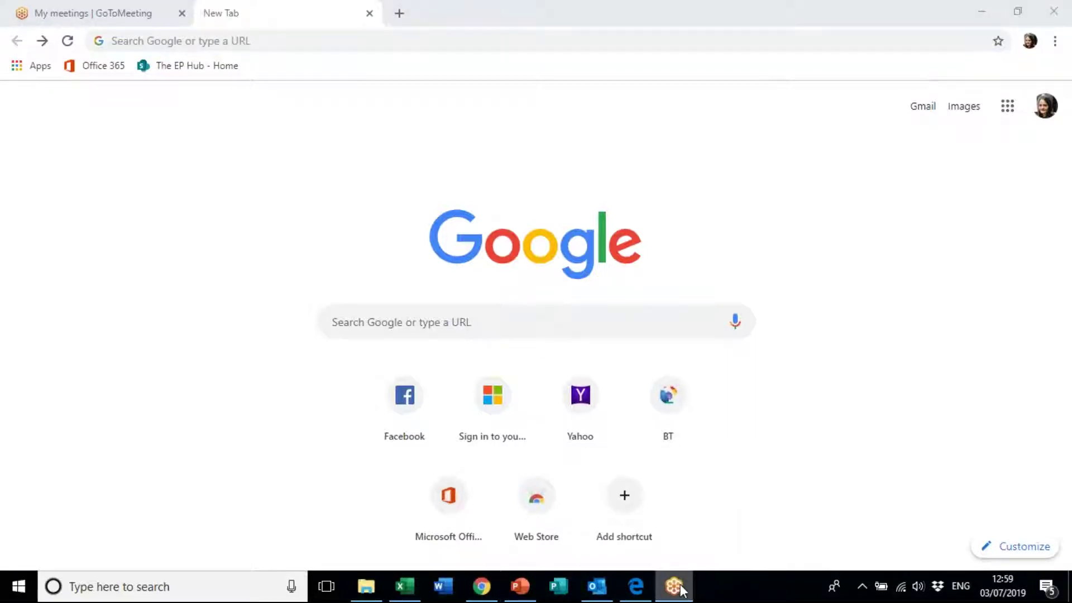
click(103, 12)
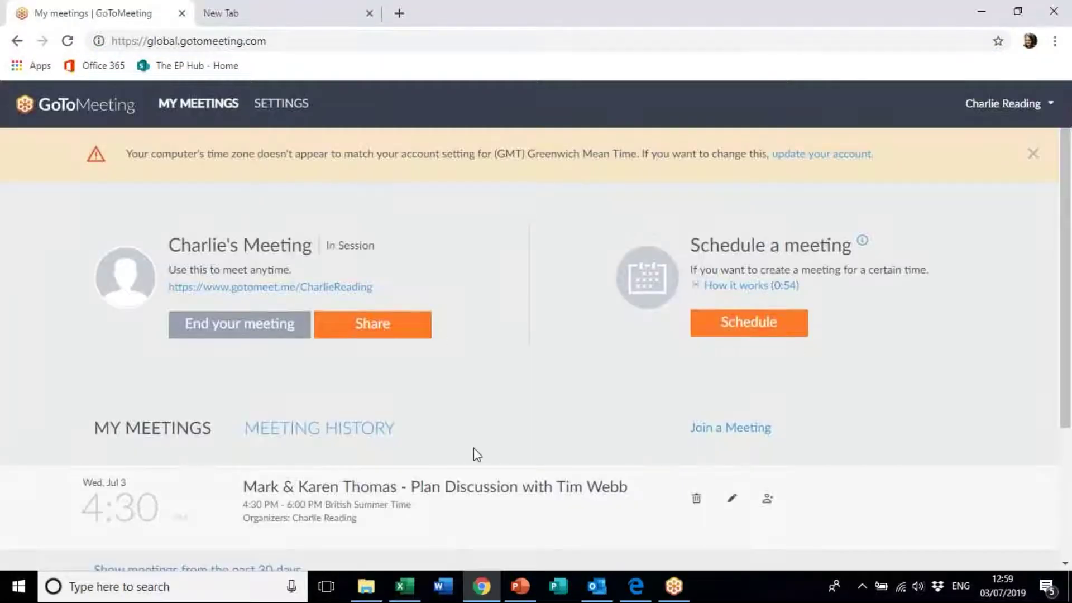
click(686, 597)
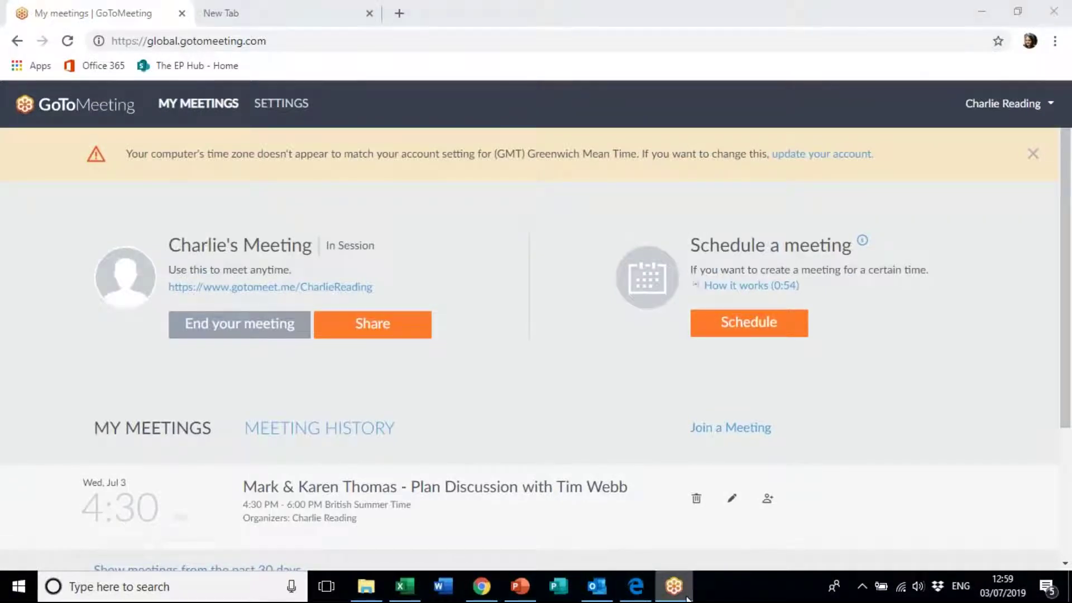